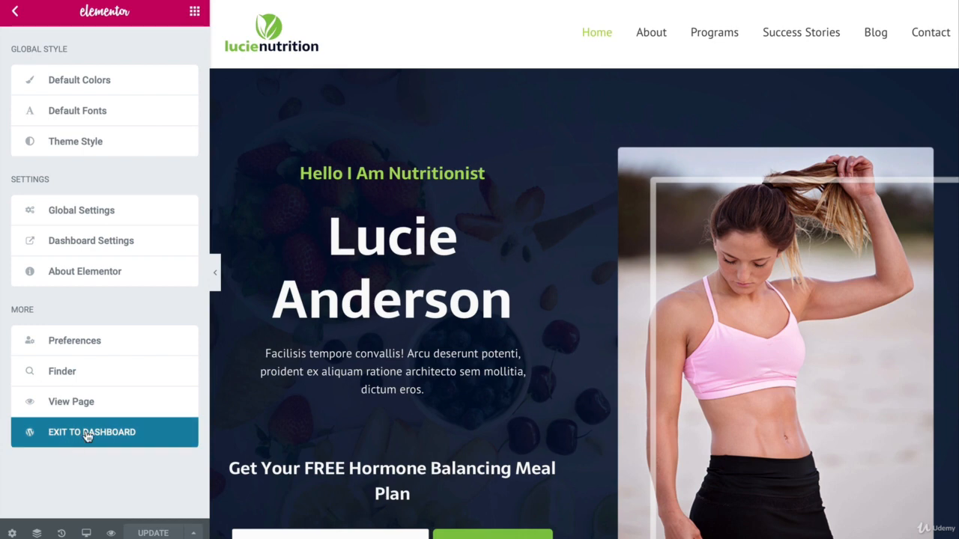
- Exit the page editor to the dashboard and look through the pages, the posts and the header logo in the site customizer
left_click(88, 436)
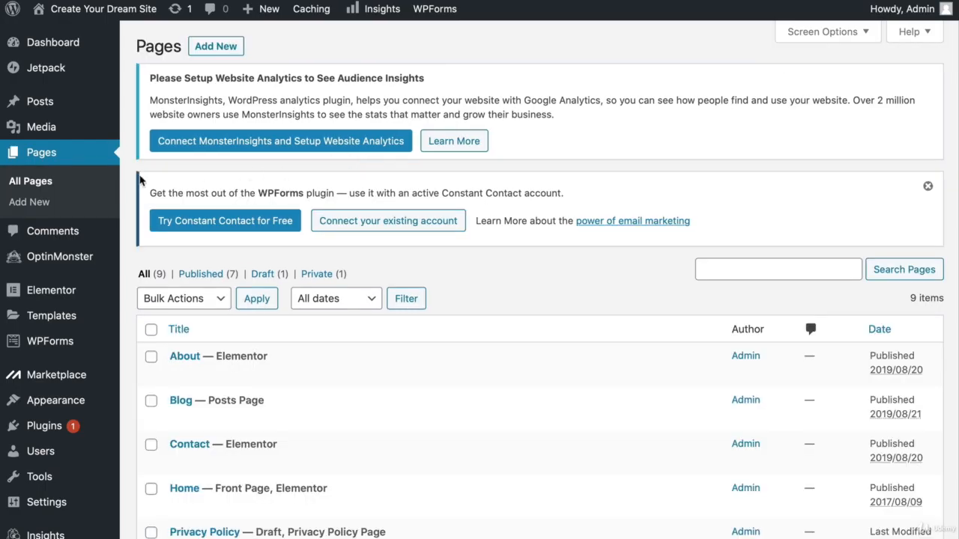
mouse_move(47, 107)
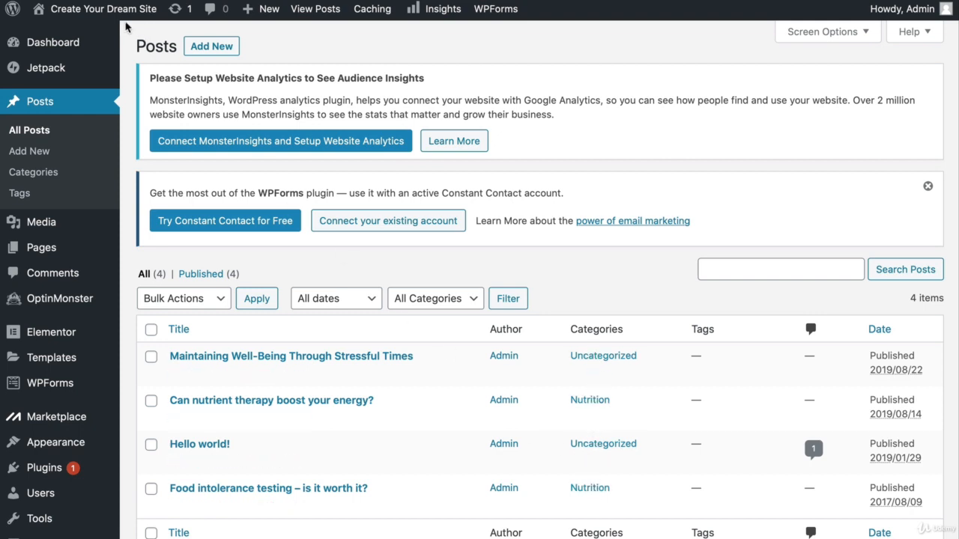
mouse_move(67, 15)
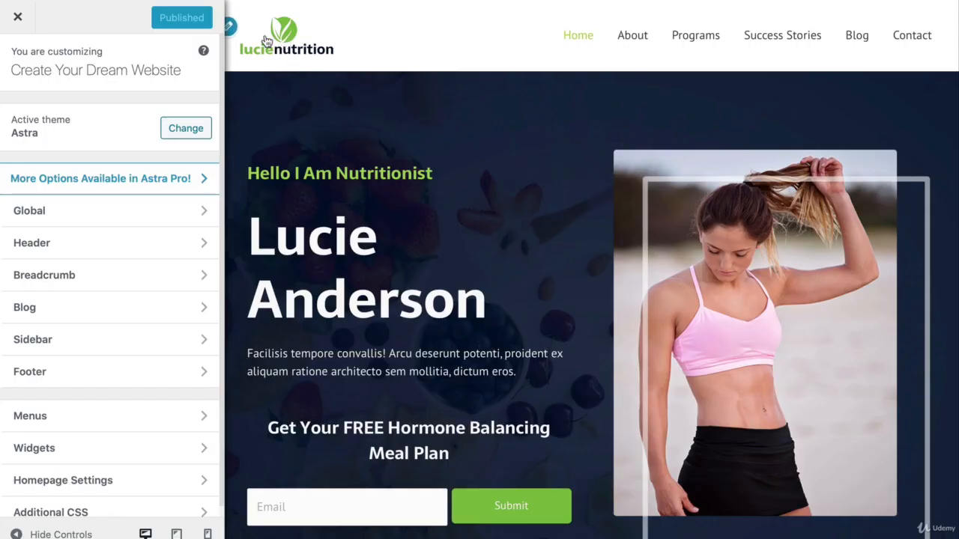
left_click(230, 29)
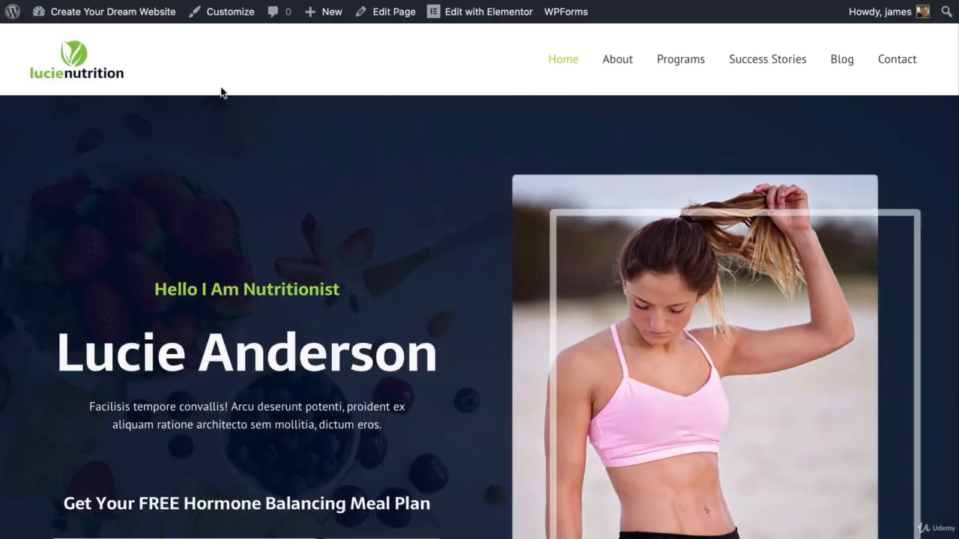
- Open the site's Footer for editing in Elementor and inspect the settings of its central logo image box
mouse_move(466, 27)
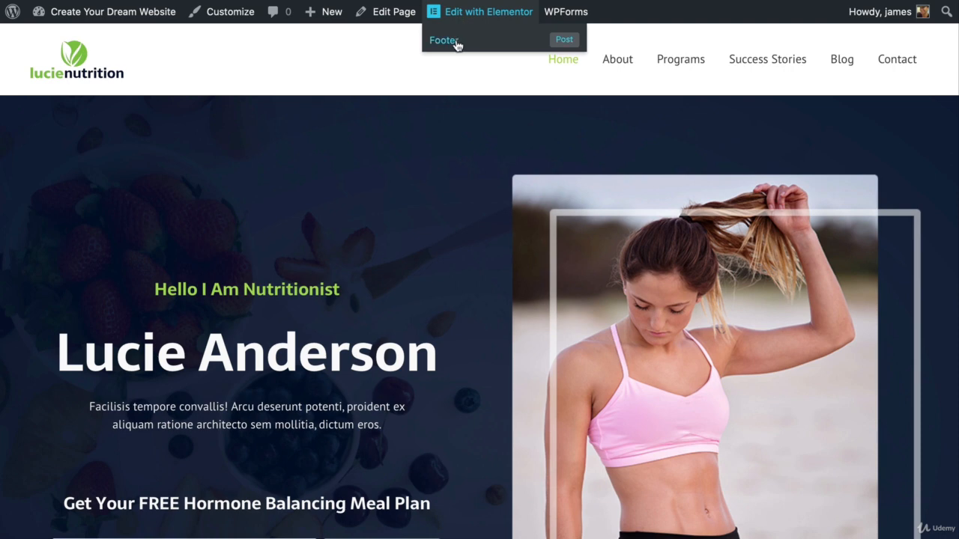
left_click(443, 40)
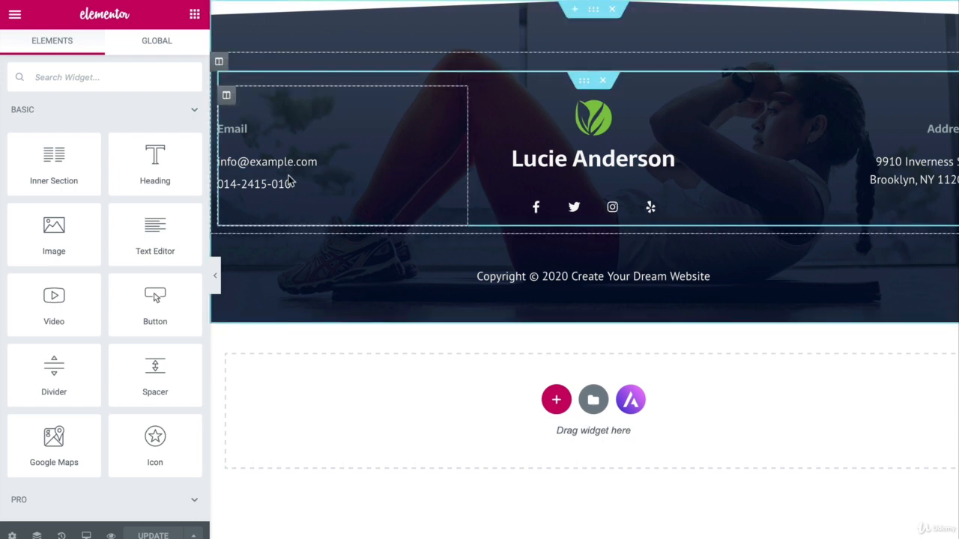
left_click(592, 132)
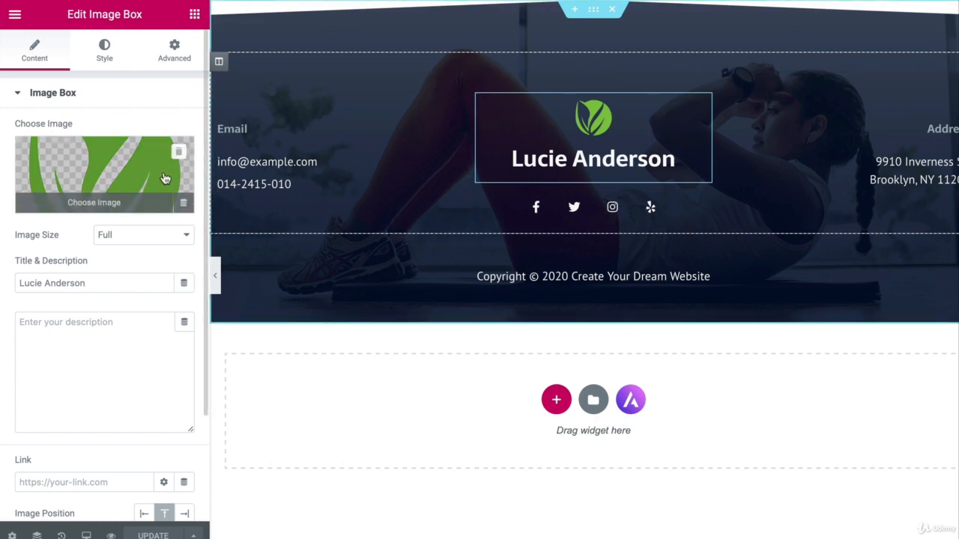
- Open the footer's social icons settings and examine the Facebook item's link field and the remaining icon options
left_click(542, 217)
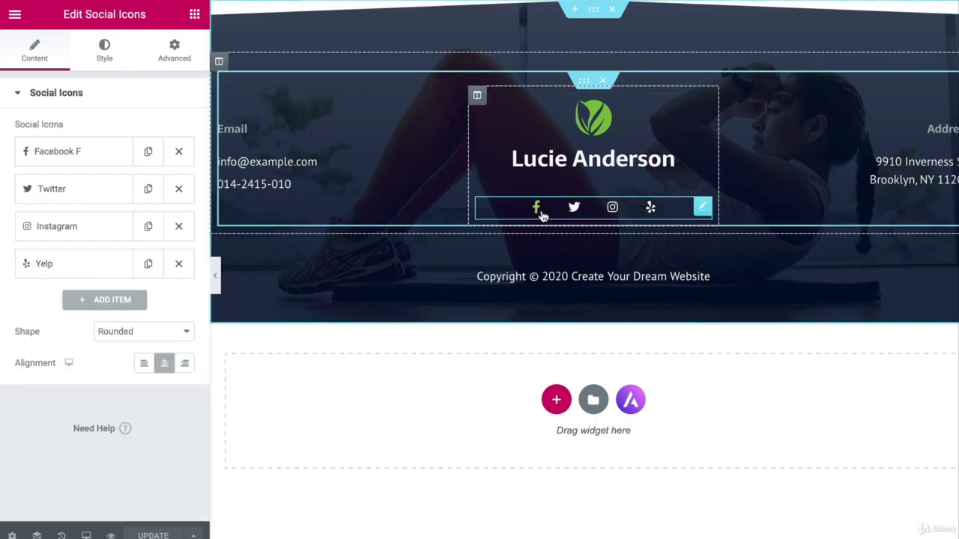
left_click(85, 150)
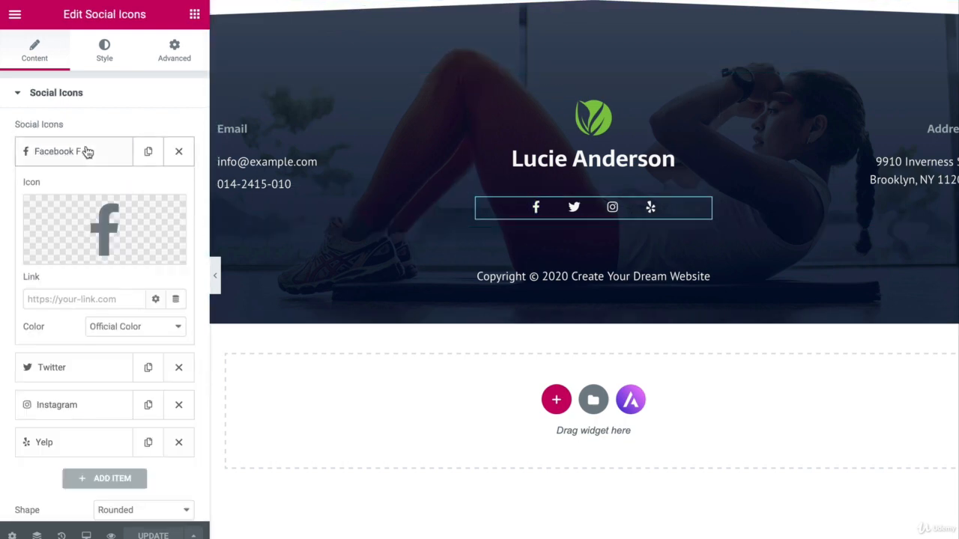
left_click(90, 299)
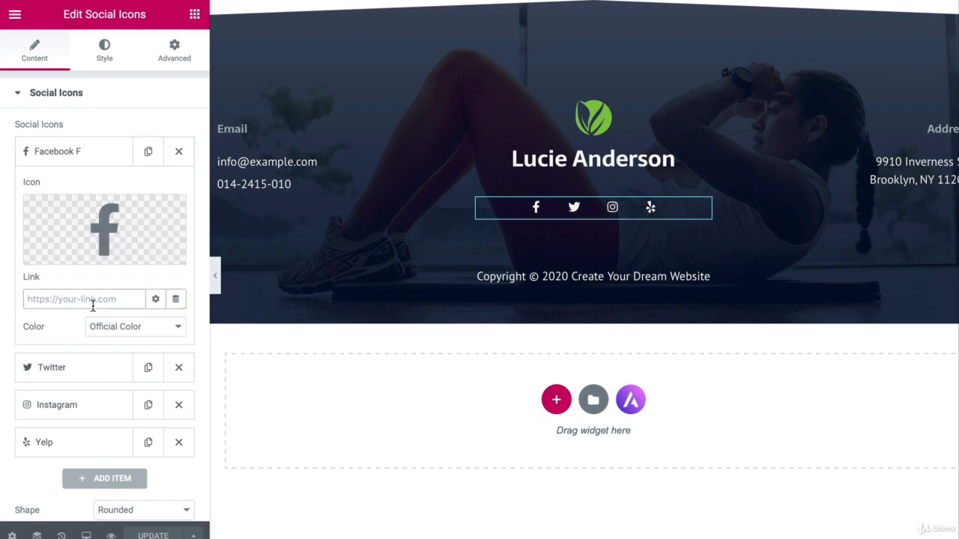
scroll(92, 304, "down", 2)
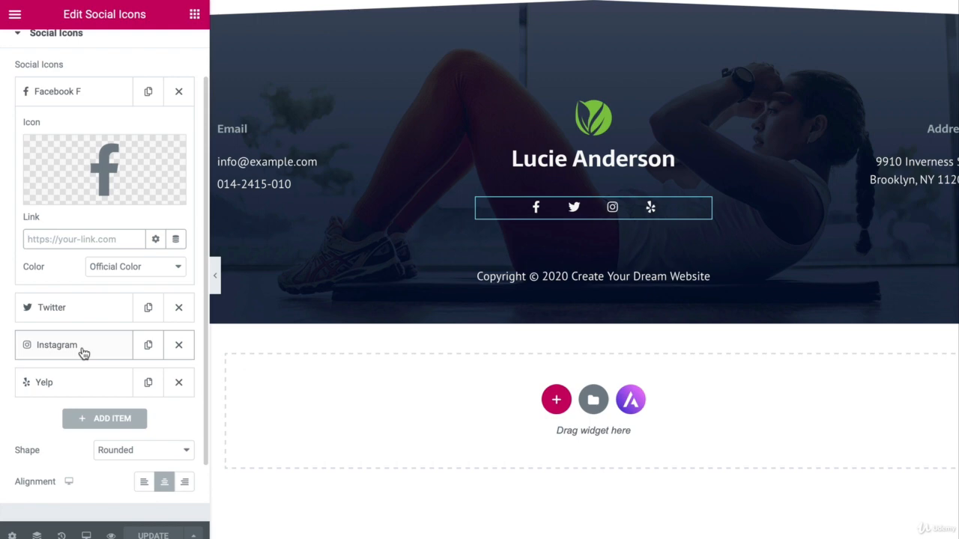
- Open the Instagram item's icon library to view the available replacement icons, and close it without choosing one
left_click(83, 346)
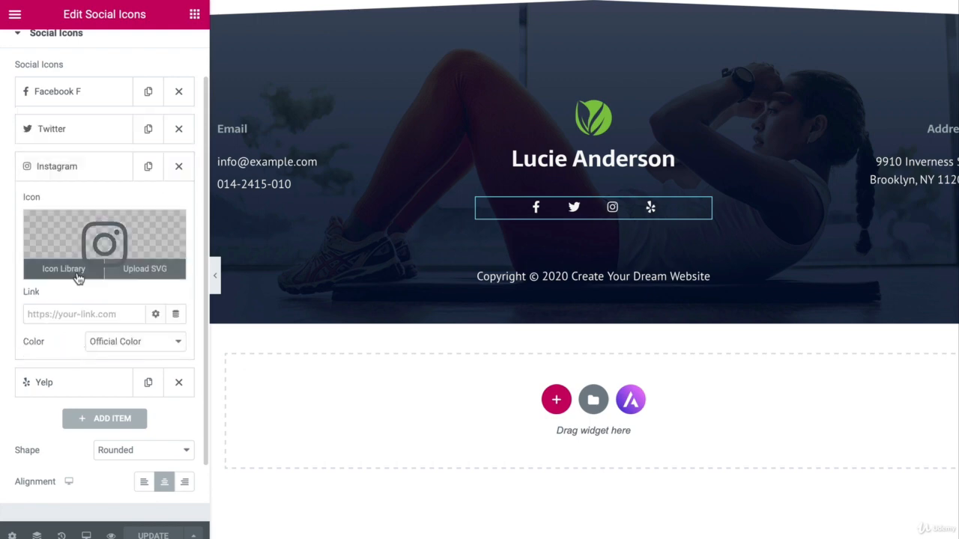
left_click(78, 277)
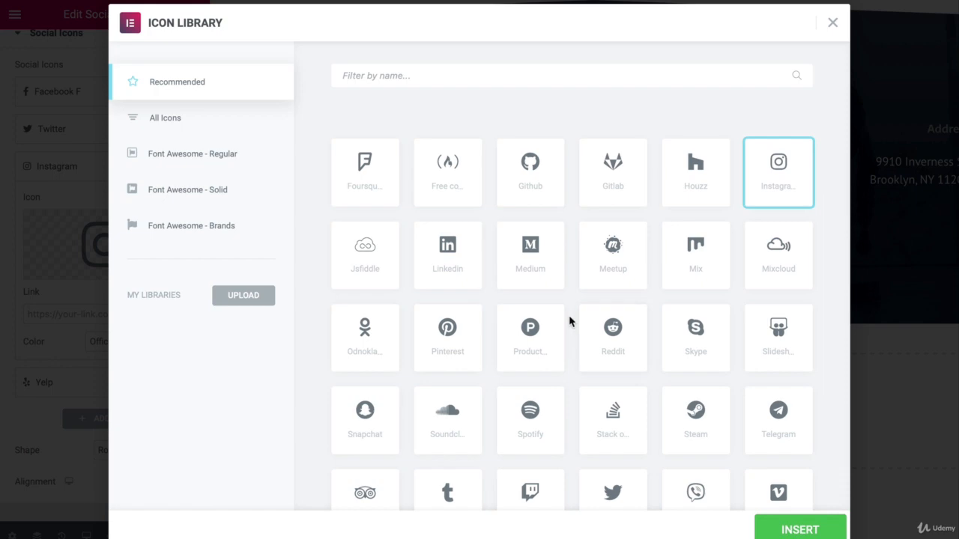
left_click(832, 24)
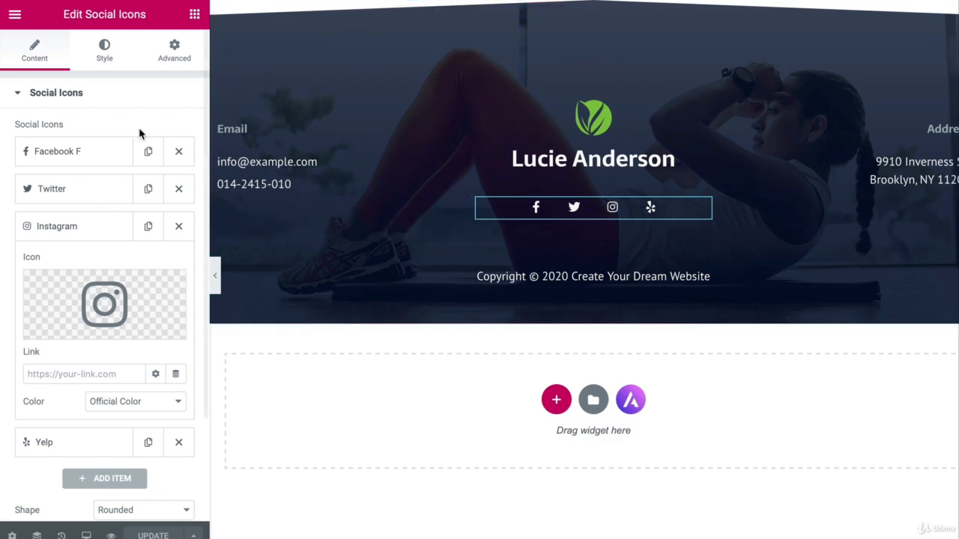
- Exit the footer editor to the dashboard and return to the live site's home page
left_click(17, 15)
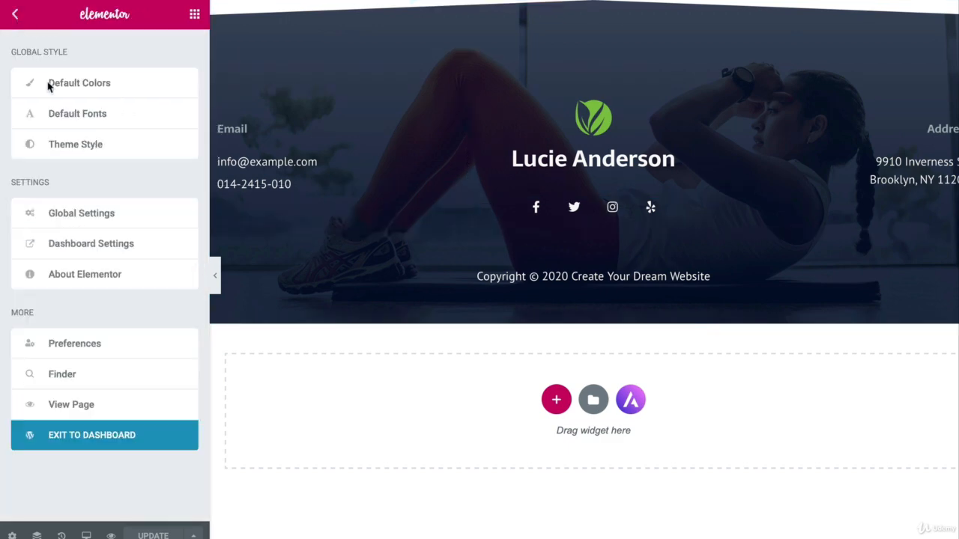
left_click(103, 436)
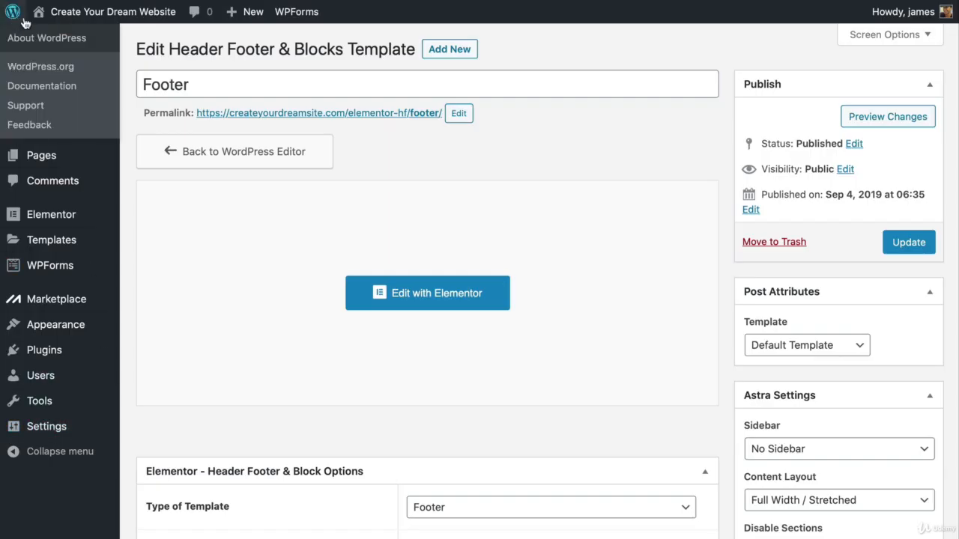
mouse_move(44, 20)
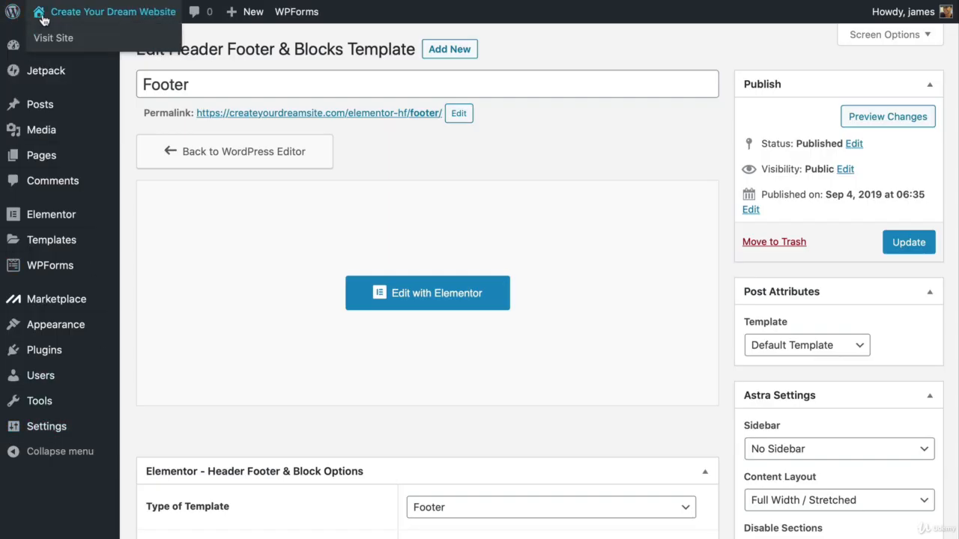
left_click(44, 20)
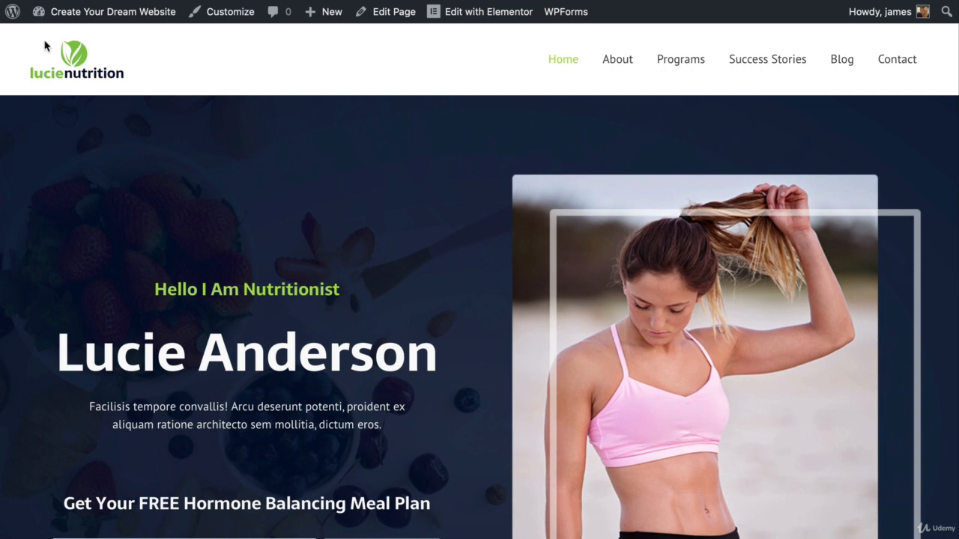
- Create a new page titled "product" and open it for editing in Elementor
mouse_move(330, 18)
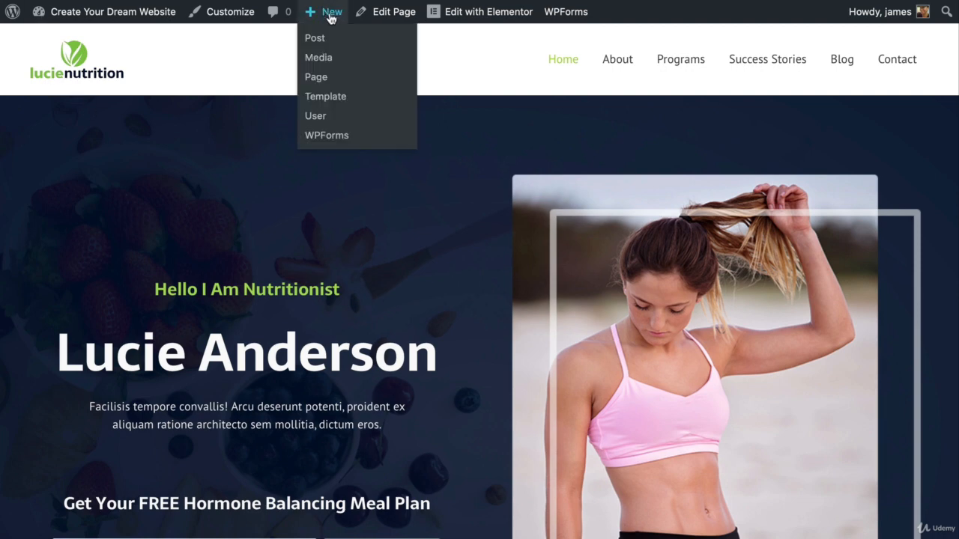
left_click(320, 80)
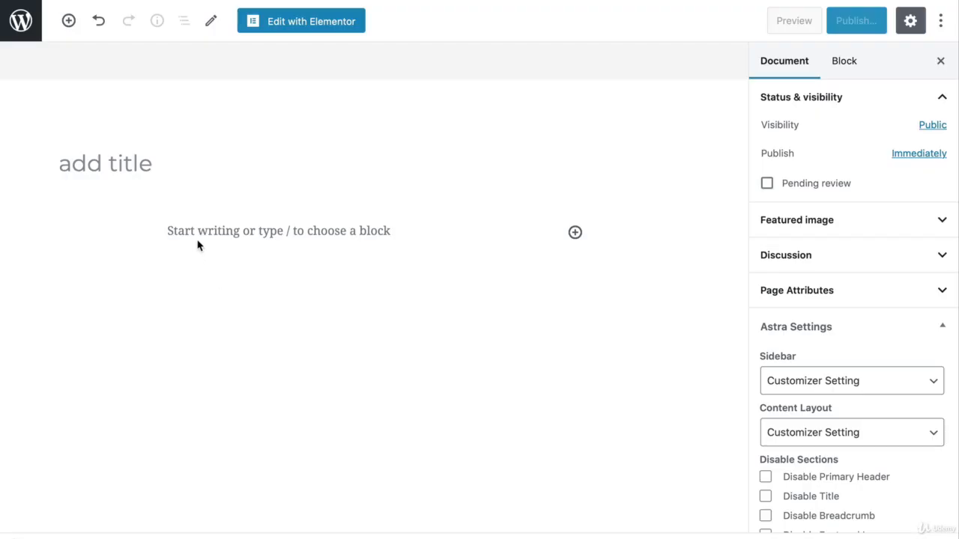
left_click(152, 157)
type("pri")
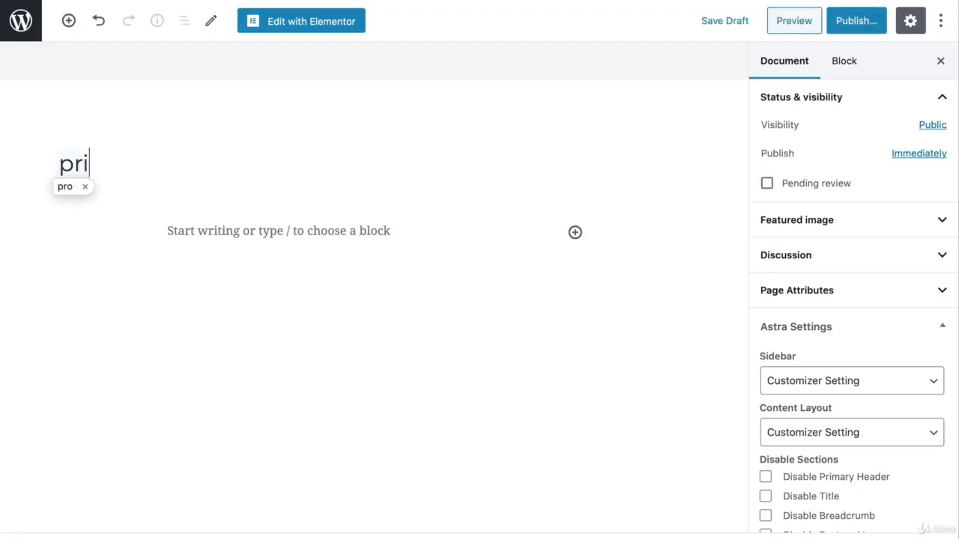
key("BackSpace")
type("odcut")
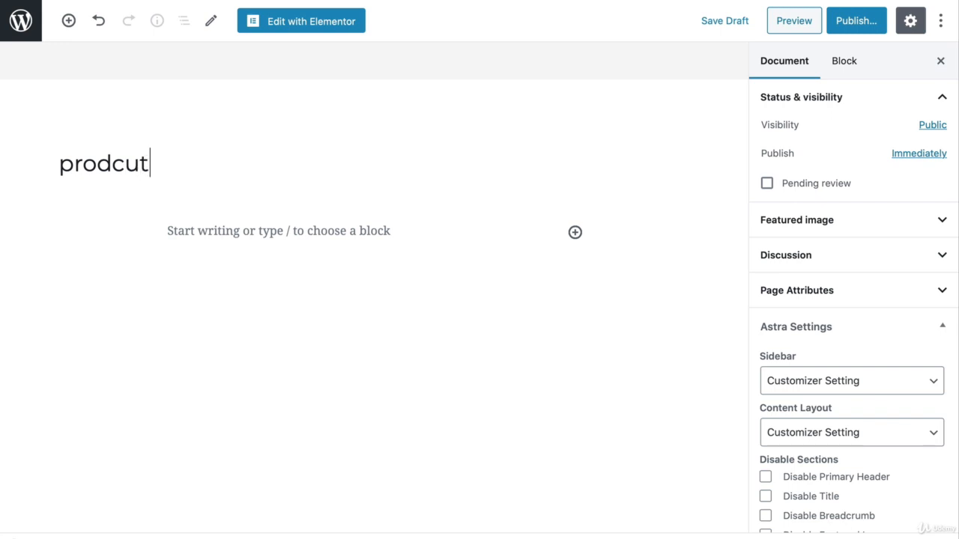
key("BackSpace")
key("BackSpace")
key("BackSpace")
type("uct")
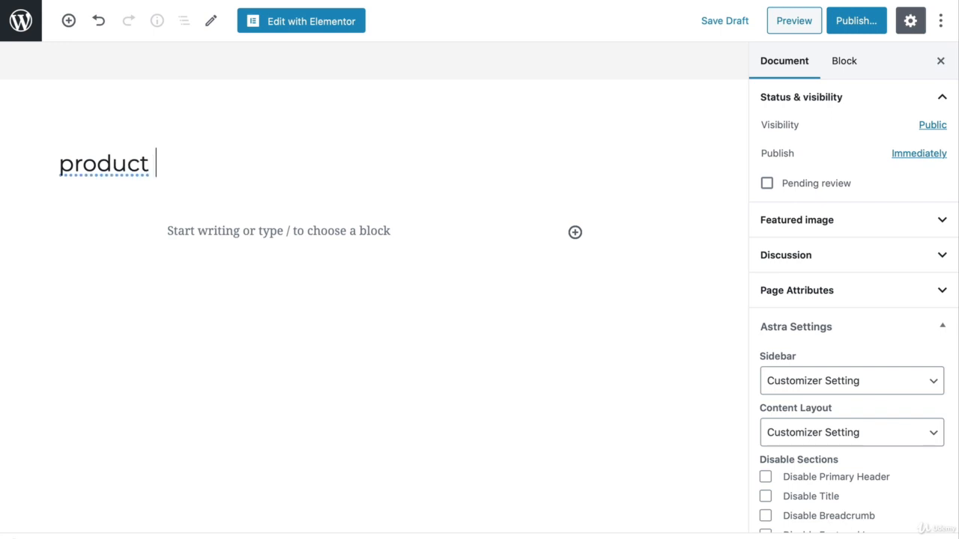
left_click(317, 30)
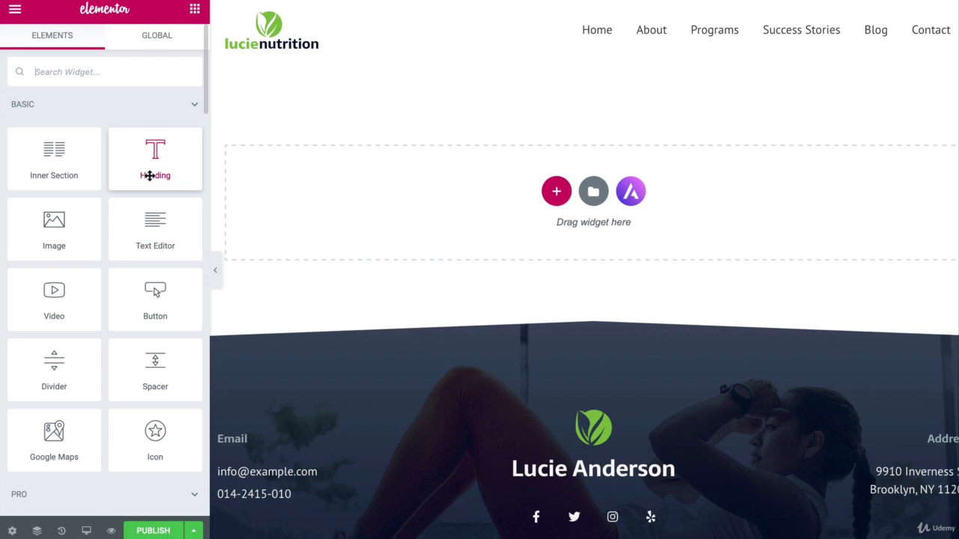
- Add a Heading widget to the empty page and set its text to "Create your page"
left_click_drag(149, 175, 338, 177)
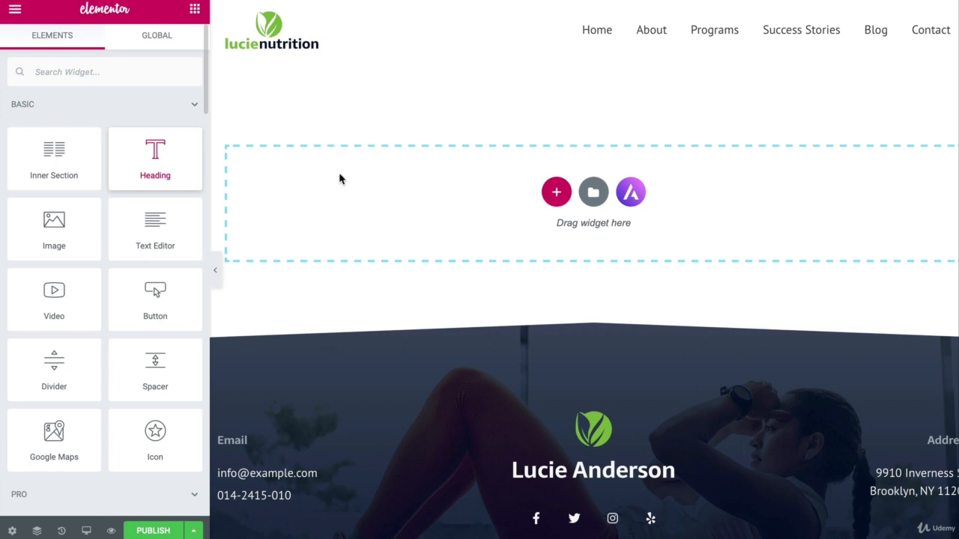
left_click(368, 107)
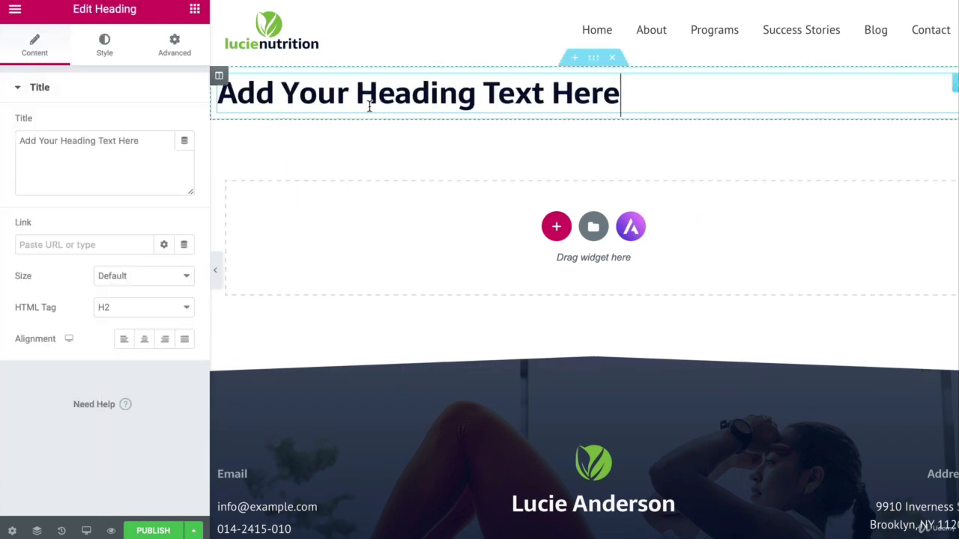
left_click(369, 107)
triple_click(369, 107)
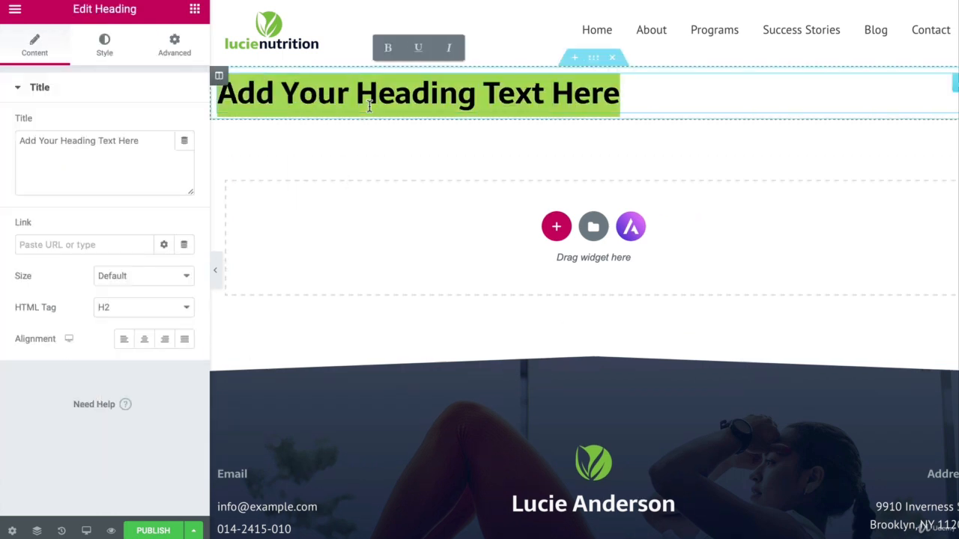
key("BackSpace")
type("Create ")
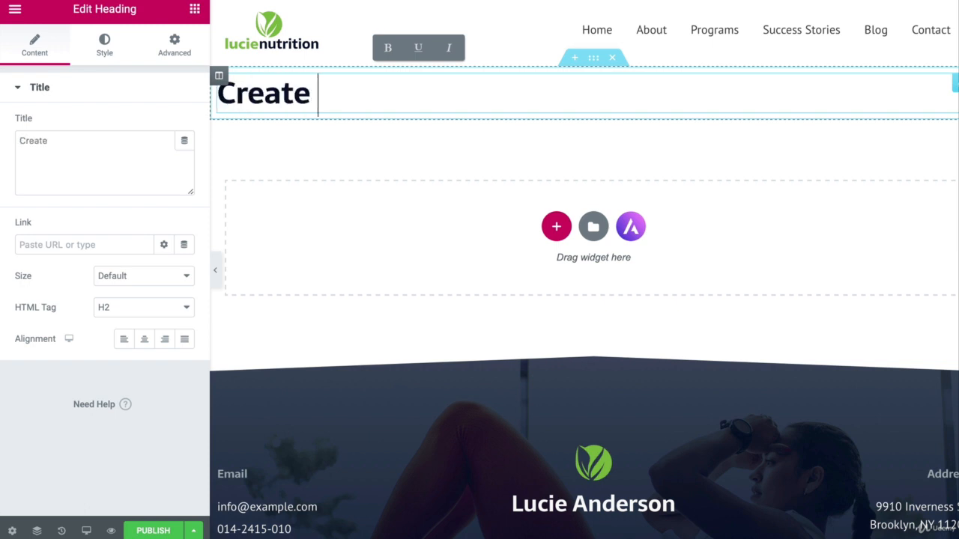
type("your page")
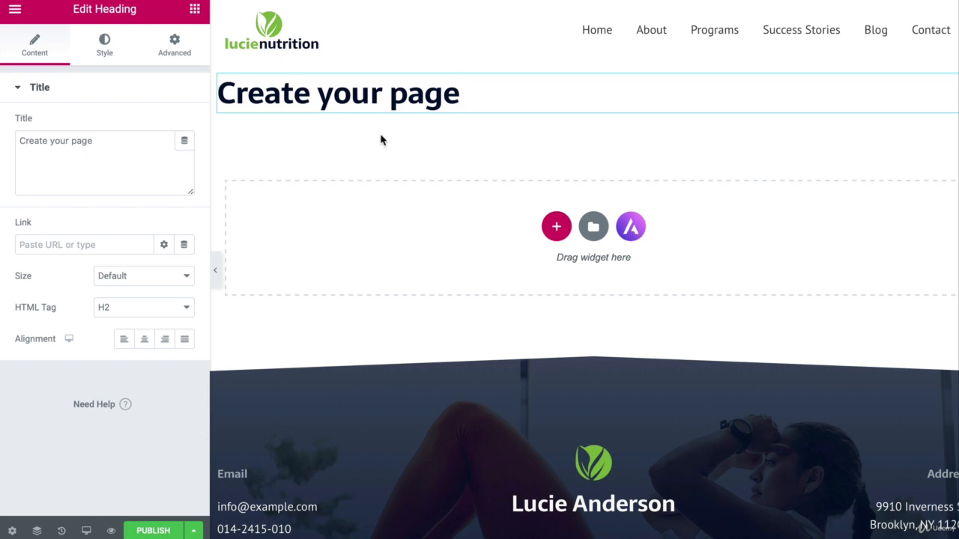
- Place an Image widget below the heading, and revert the page to the Editing Started state in its history
left_click(197, 13)
left_click_drag(69, 212, 362, 113)
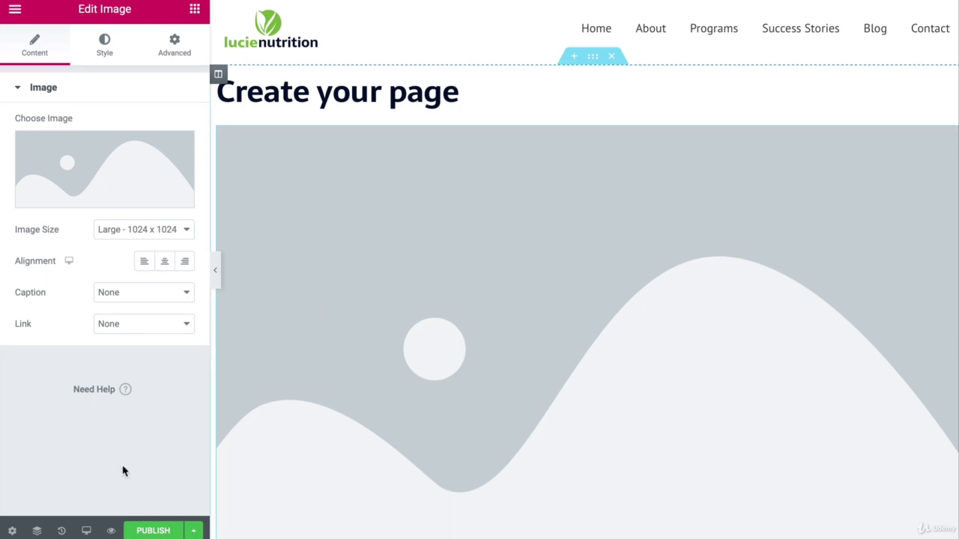
left_click(62, 531)
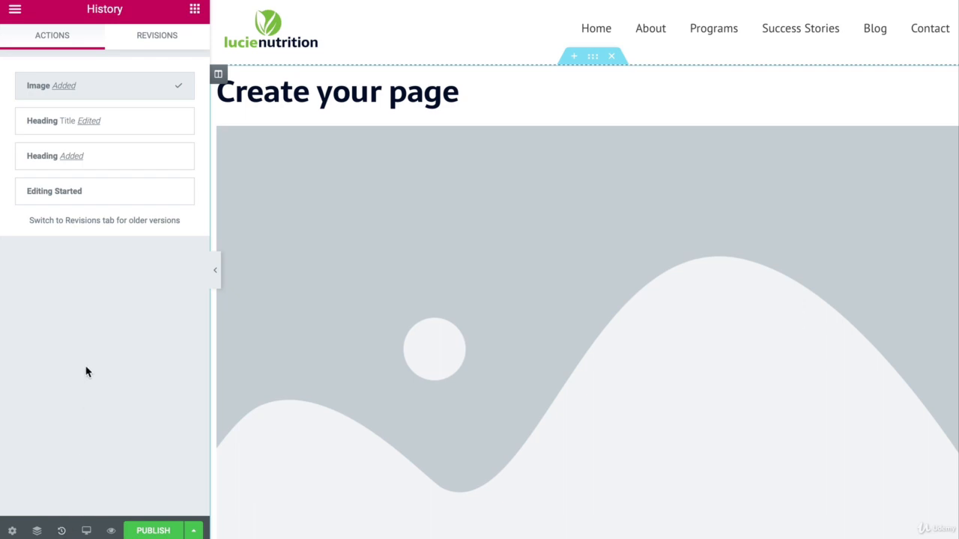
left_click(177, 201)
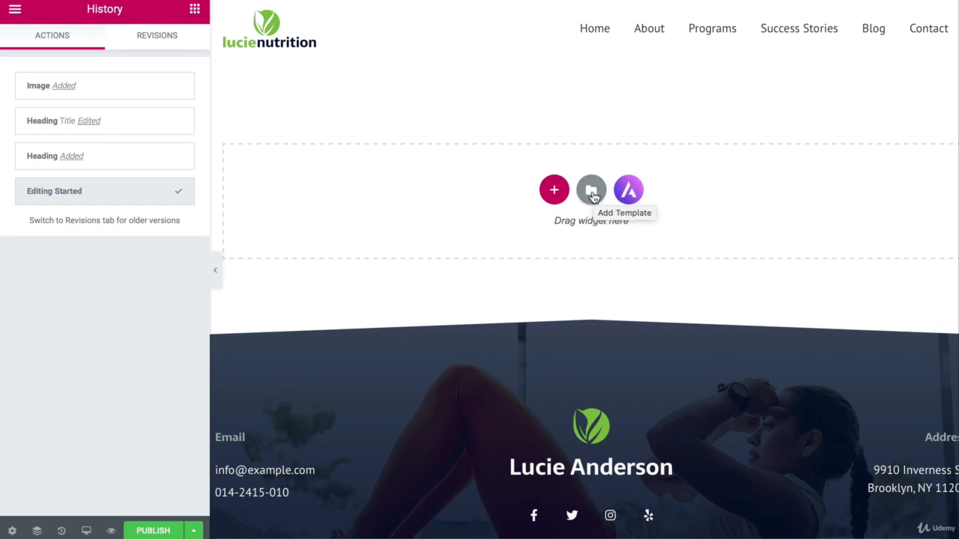
- Open the template library for the empty page and search its page templates for "product"
left_click(592, 194)
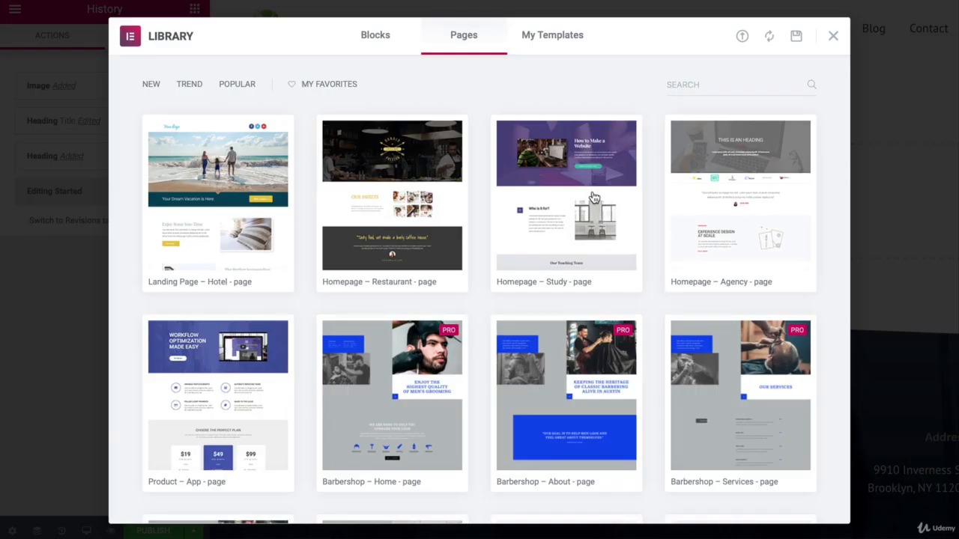
scroll(592, 196, "down", 12)
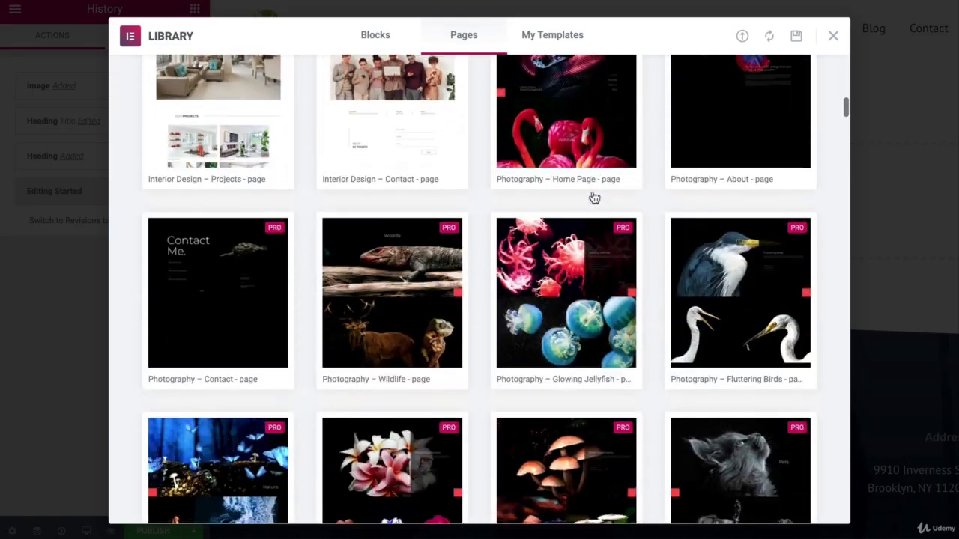
scroll(593, 197, "up", 12)
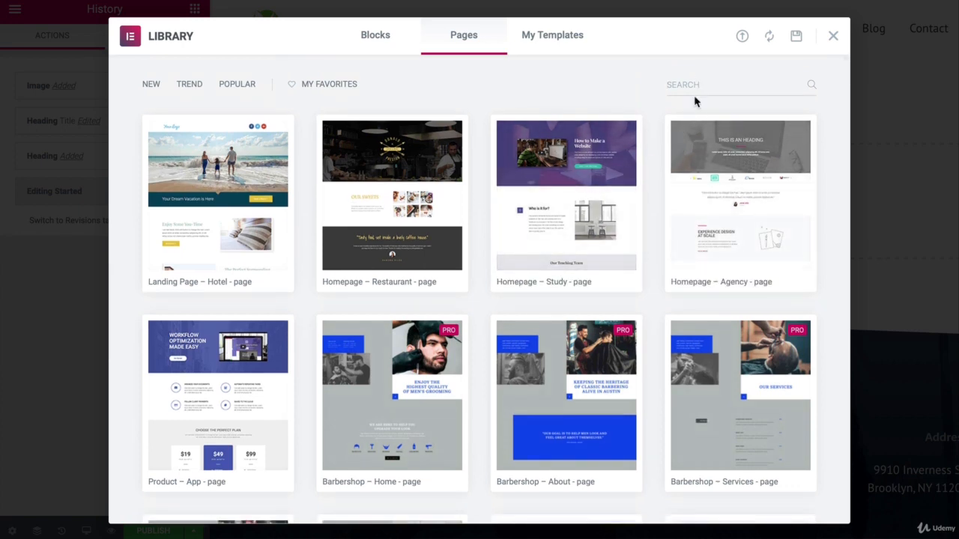
type("prodc")
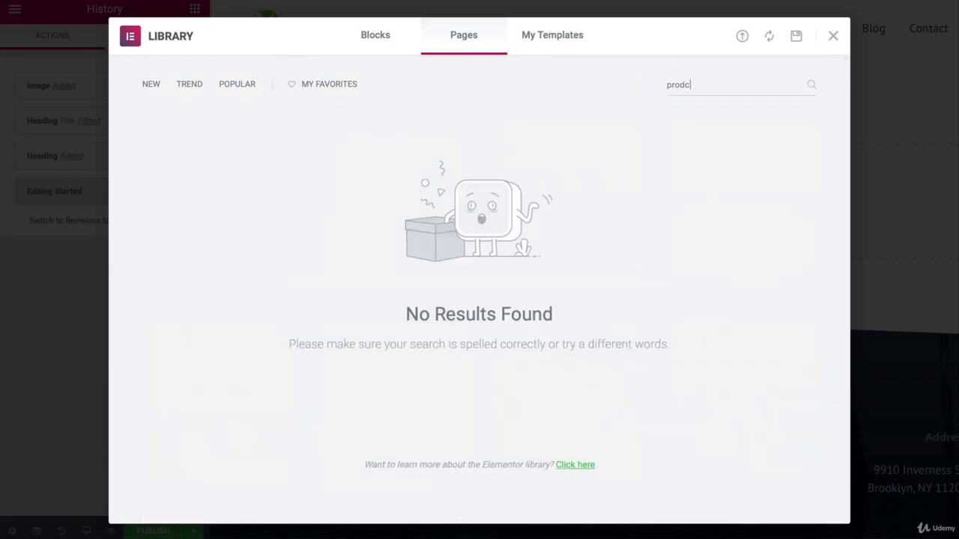
key("BackSpace")
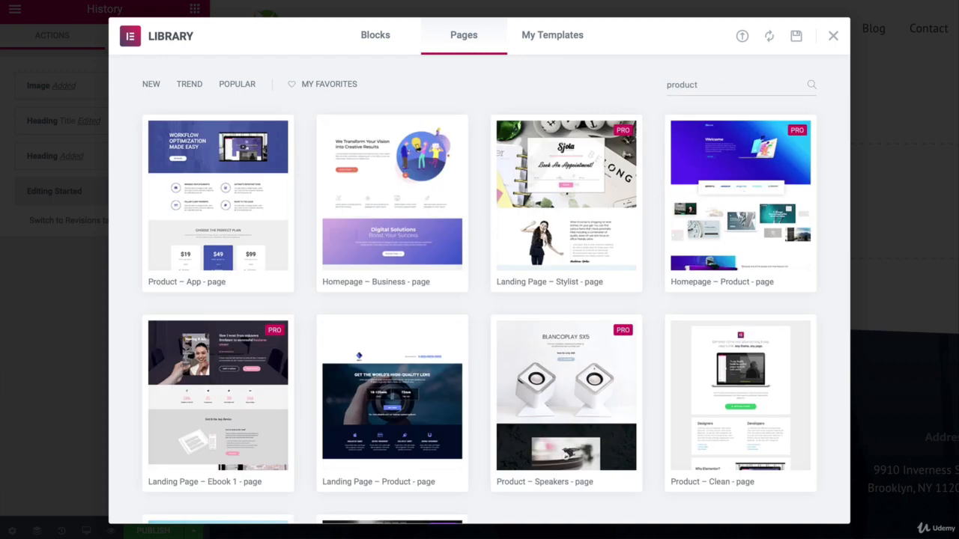
scroll(620, 225, "down", 3)
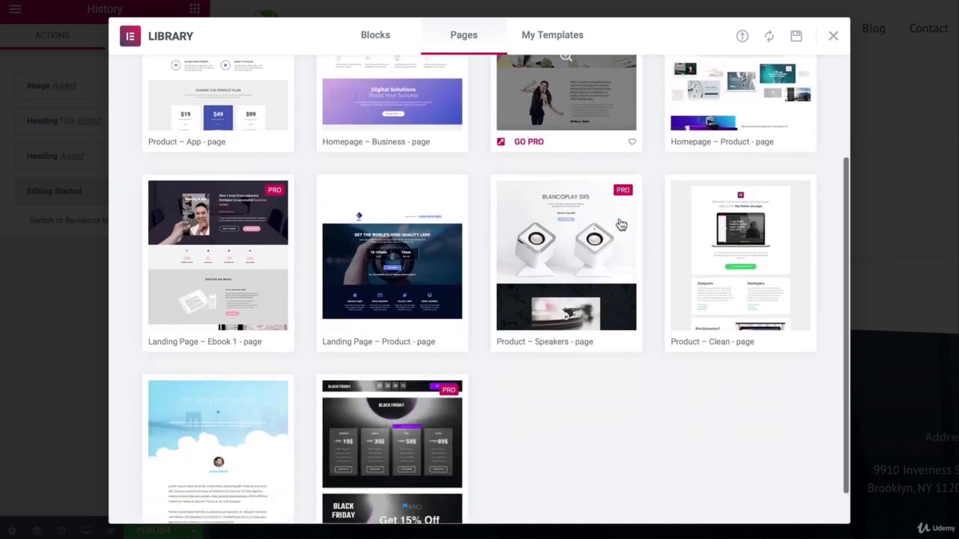
- Preview the full layout of the "Product – Clean" page template
mouse_move(697, 224)
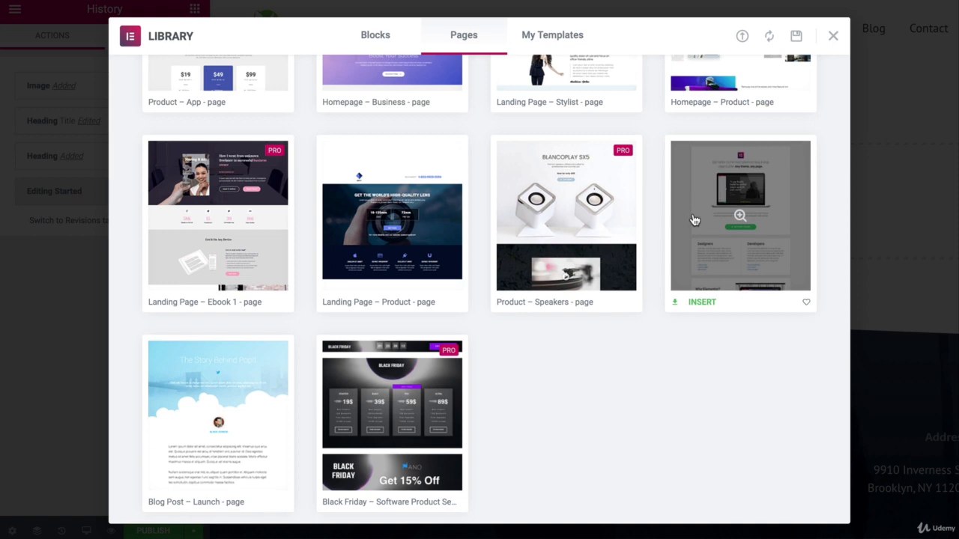
left_click(713, 277)
scroll(712, 276, "down", 12)
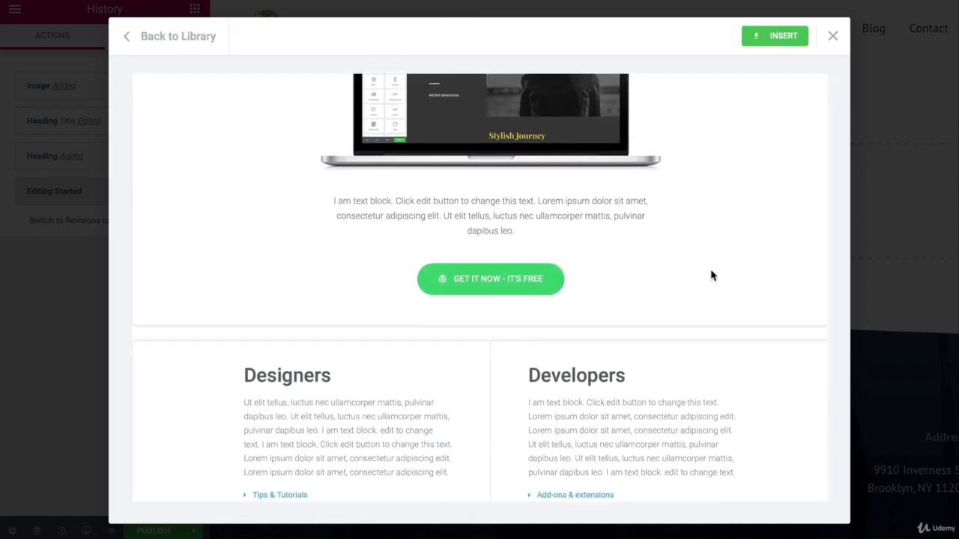
scroll(713, 276, "up", 6)
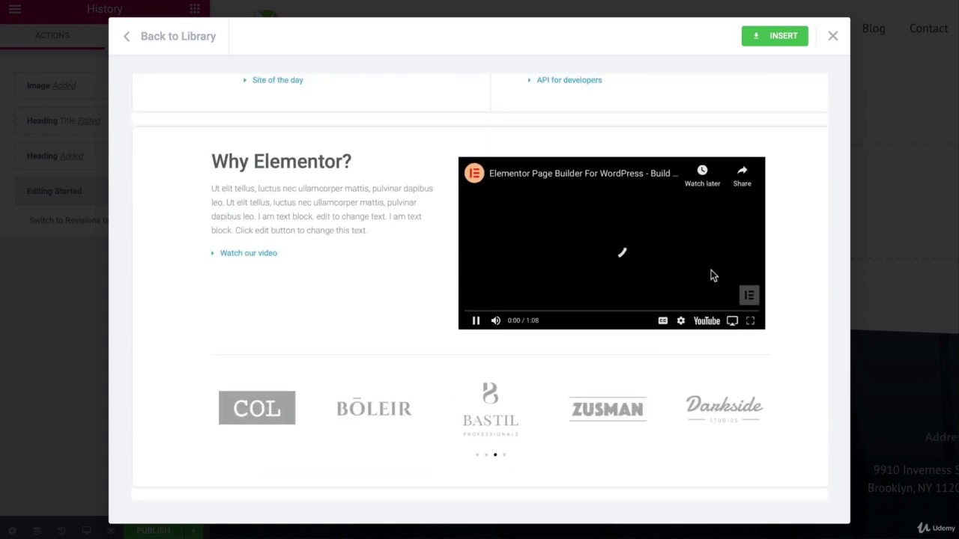
scroll(712, 275, "up", 6)
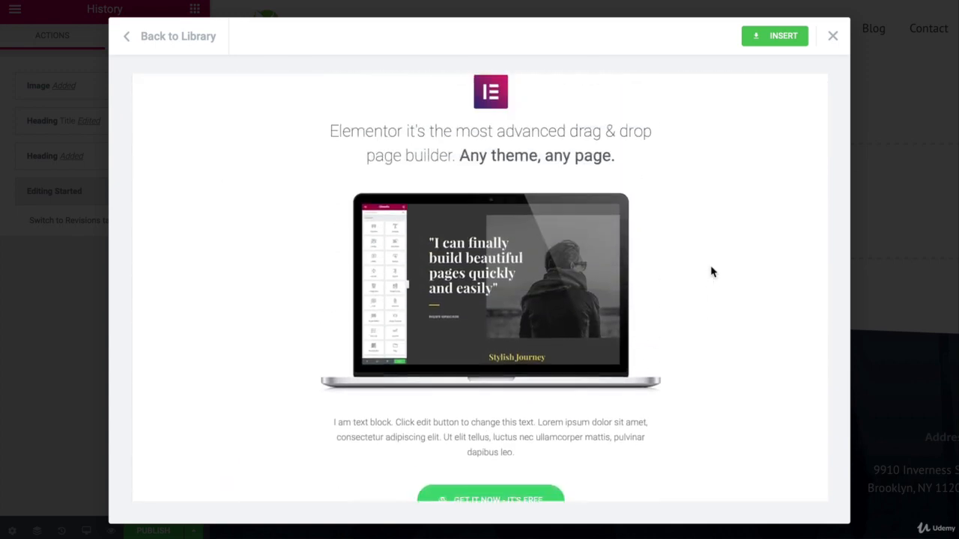
- Try to insert the "Product – Clean" template and connect the site to the Template Library
left_click(767, 39)
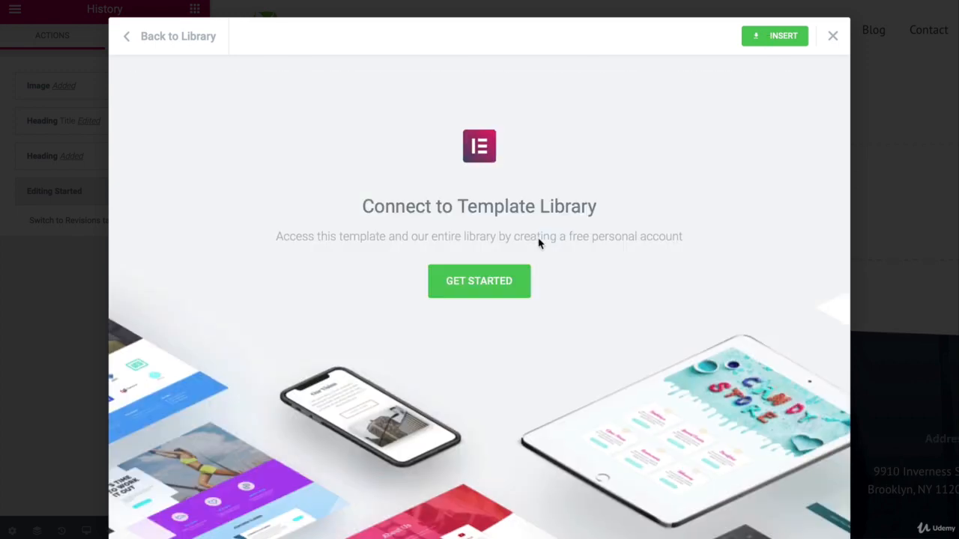
left_click(480, 282)
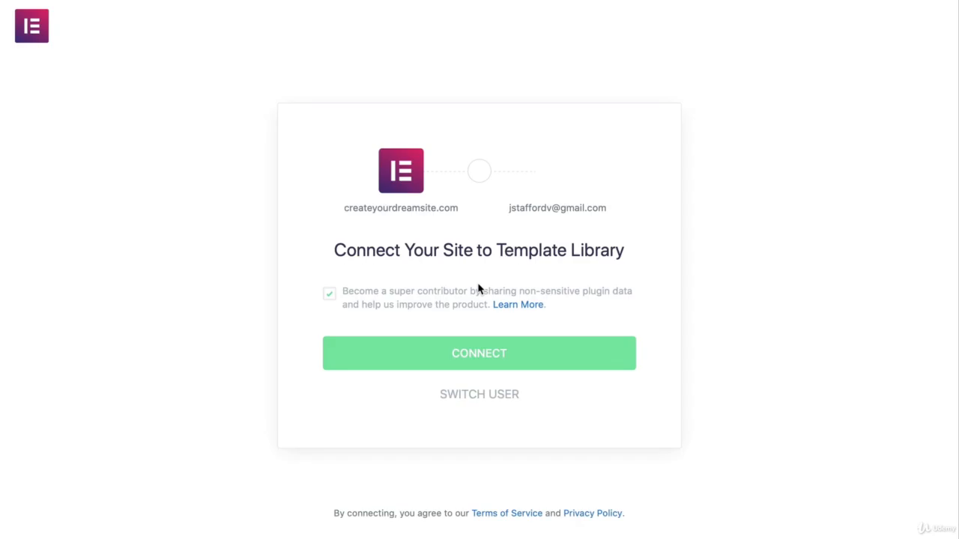
left_click(466, 364)
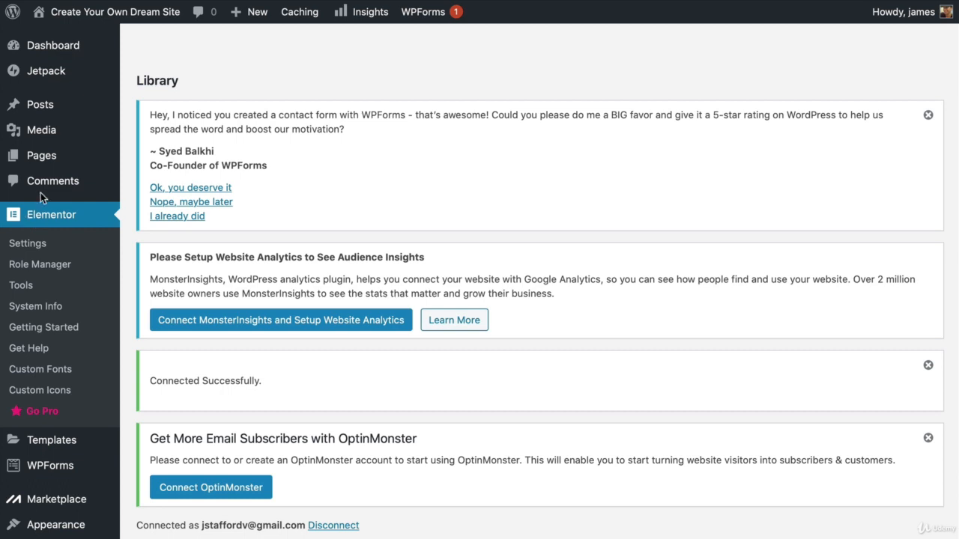
- Return to the site's list of pages and open the "product" draft in Elementor
mouse_move(49, 163)
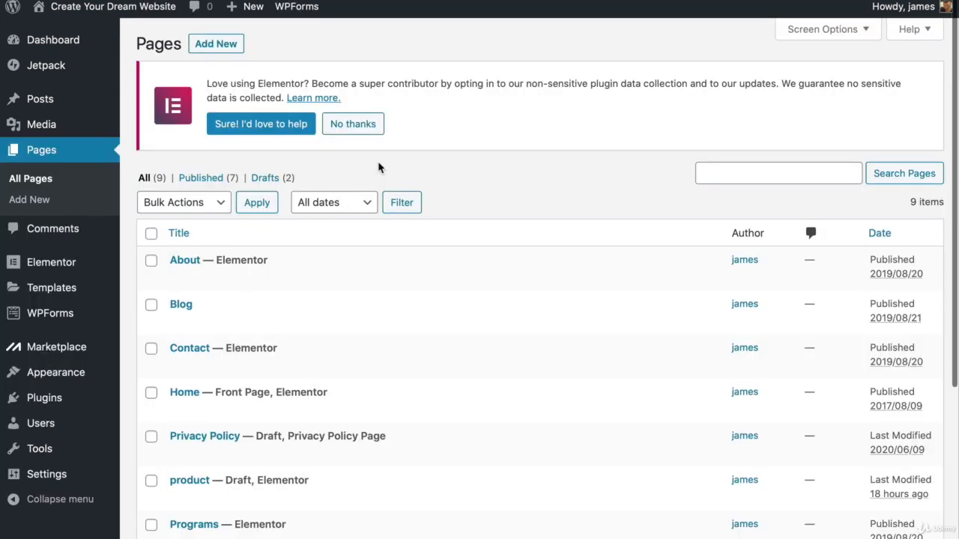
scroll(378, 167, "down", 5)
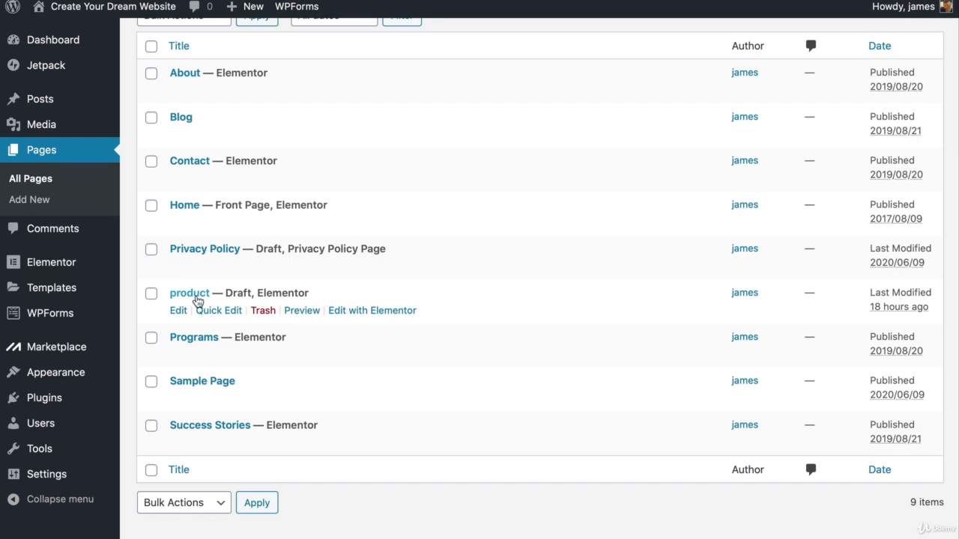
scroll(338, 315, "up", 1)
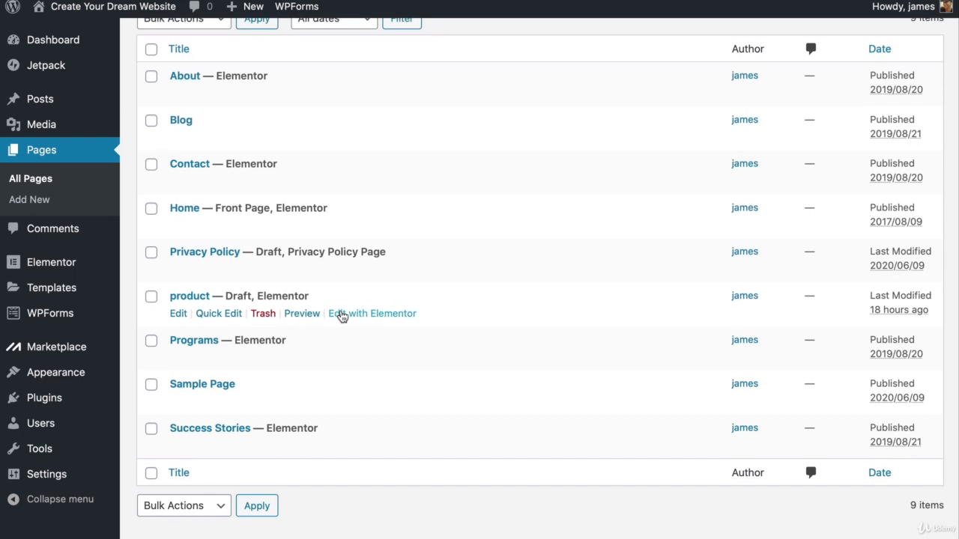
left_click(341, 314)
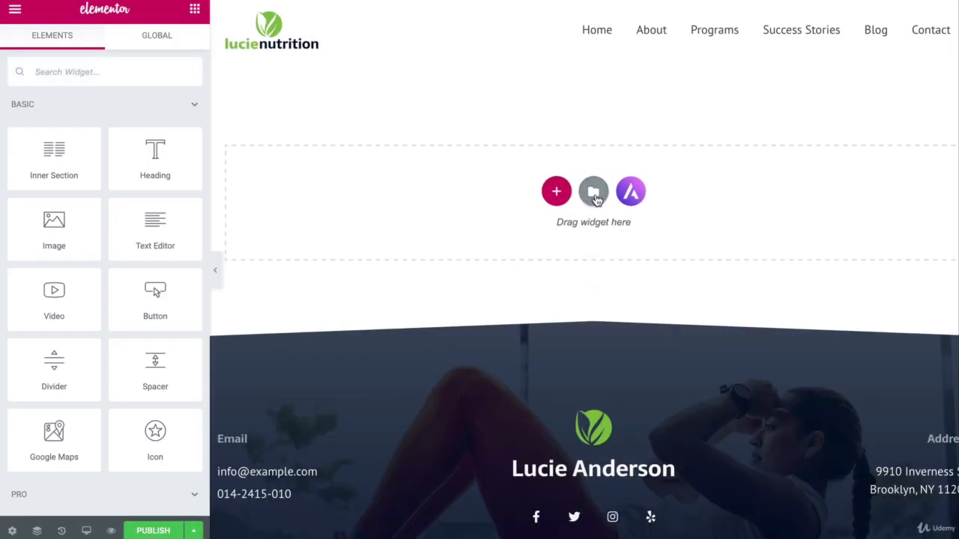
- Search the page templates for "prod" and insert the "Product – Clean" template into the page
left_click(594, 193)
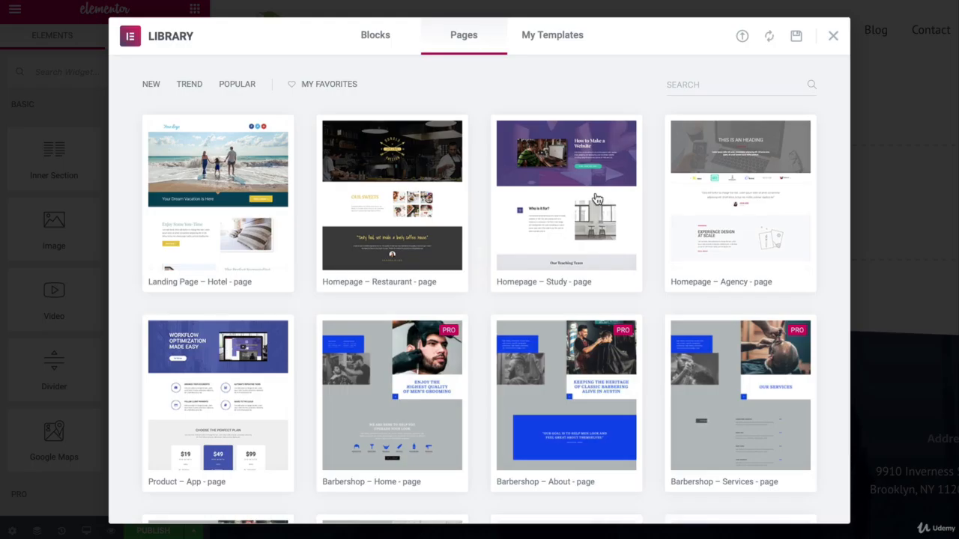
left_click(688, 84)
type("prod")
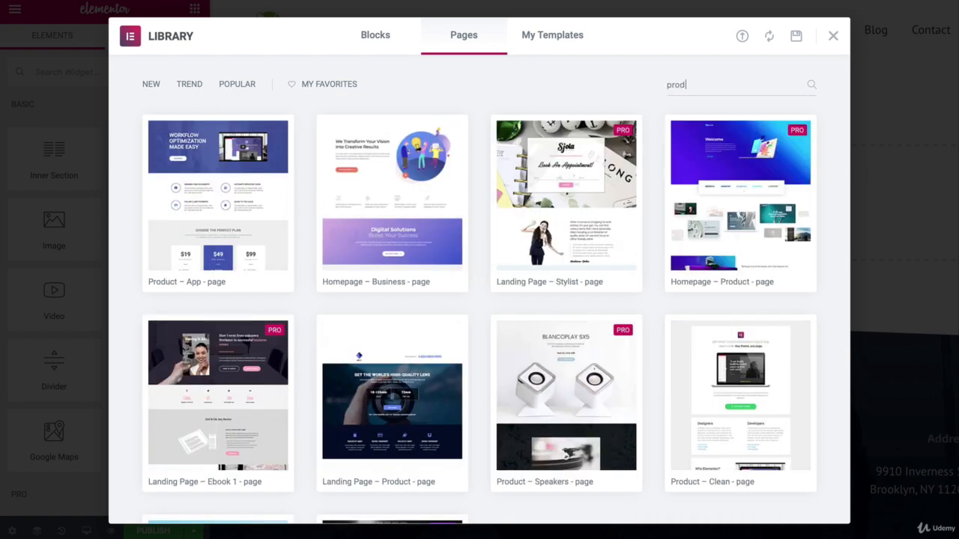
mouse_move(720, 387)
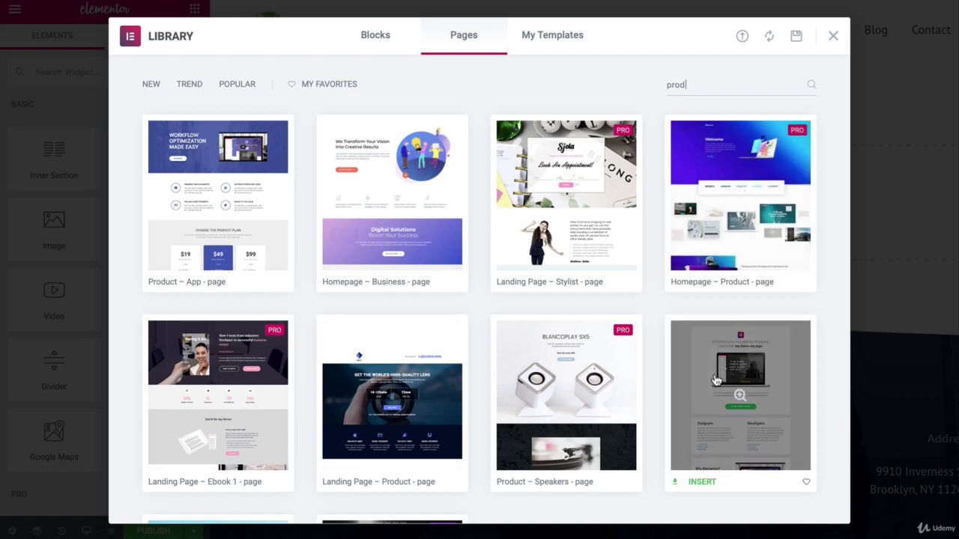
left_click(701, 483)
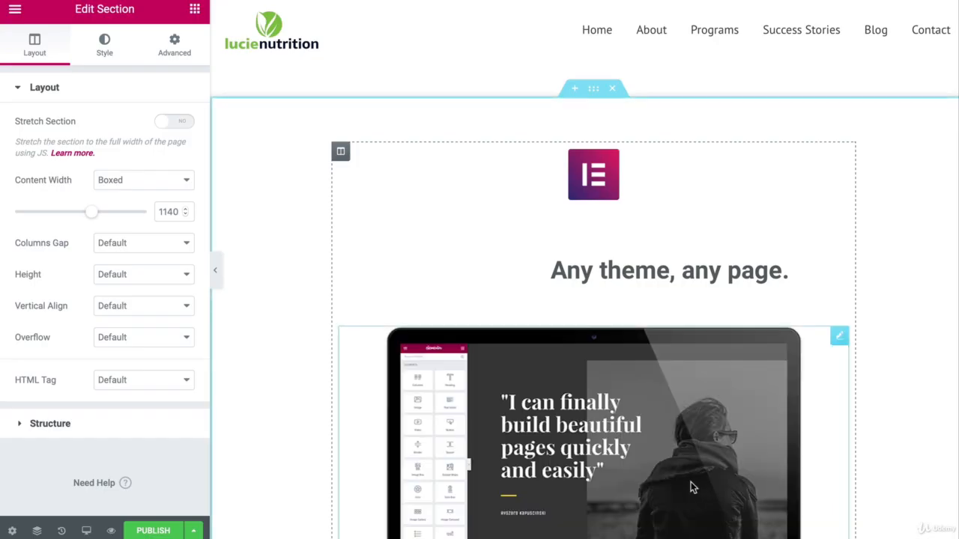
- Review the inserted template's sections from start to end and pause the video beside "Why Elementor?"
scroll(632, 214, "down", 10)
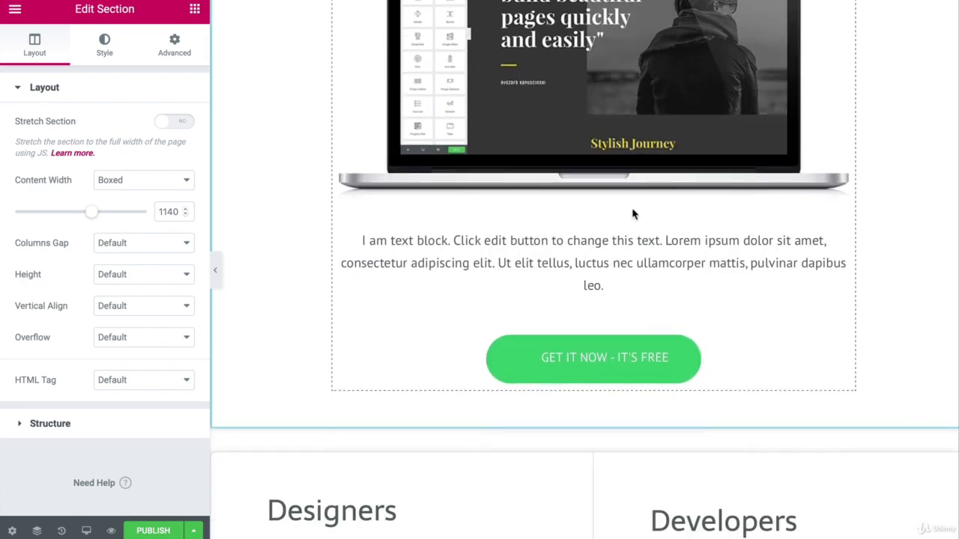
scroll(632, 214, "down", 12)
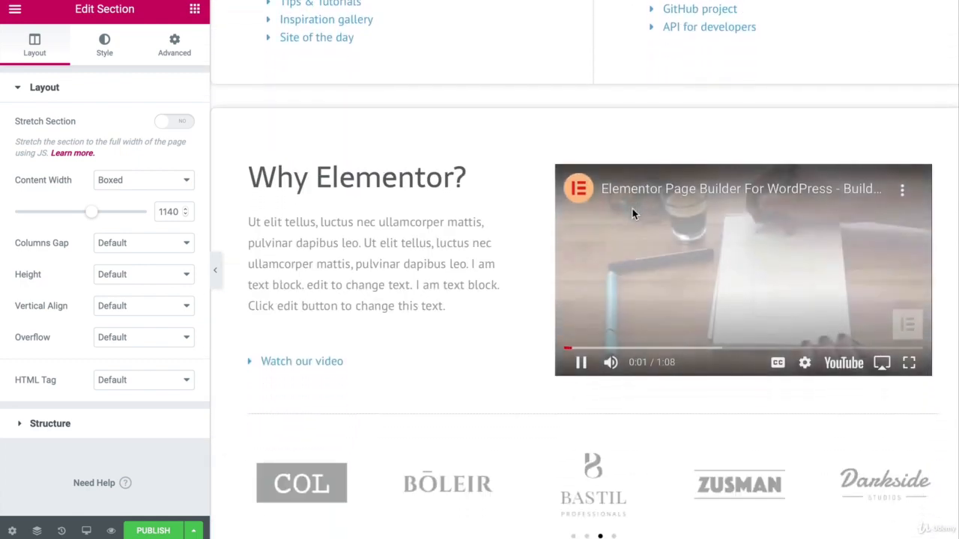
scroll(632, 214, "down", 5)
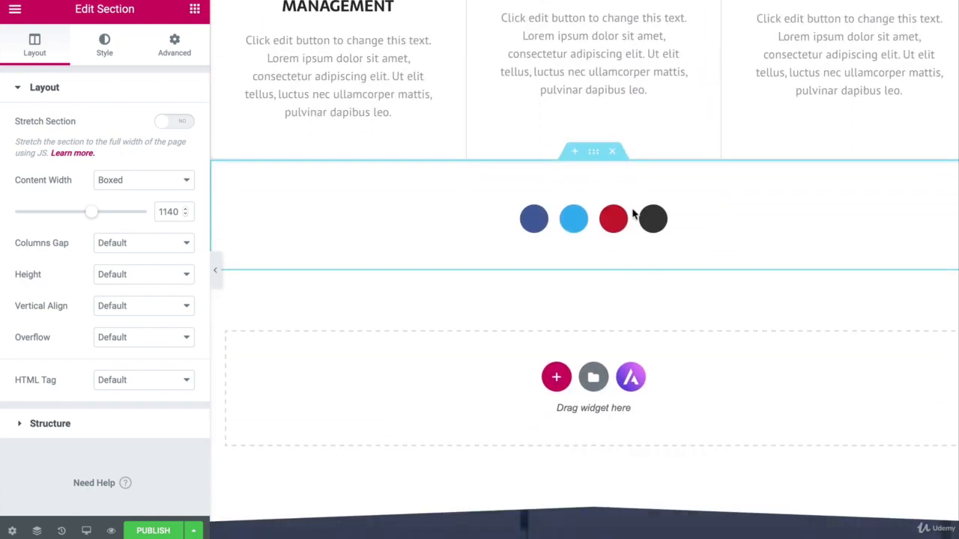
scroll(632, 214, "up", 10)
scroll(632, 214, "up", 12)
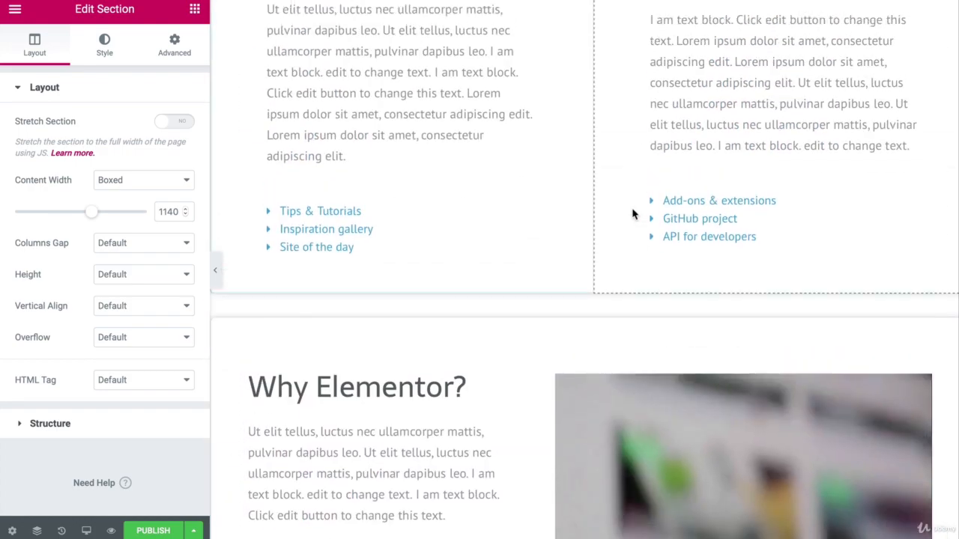
scroll(632, 214, "down", 3)
scroll(632, 214, "down", 6)
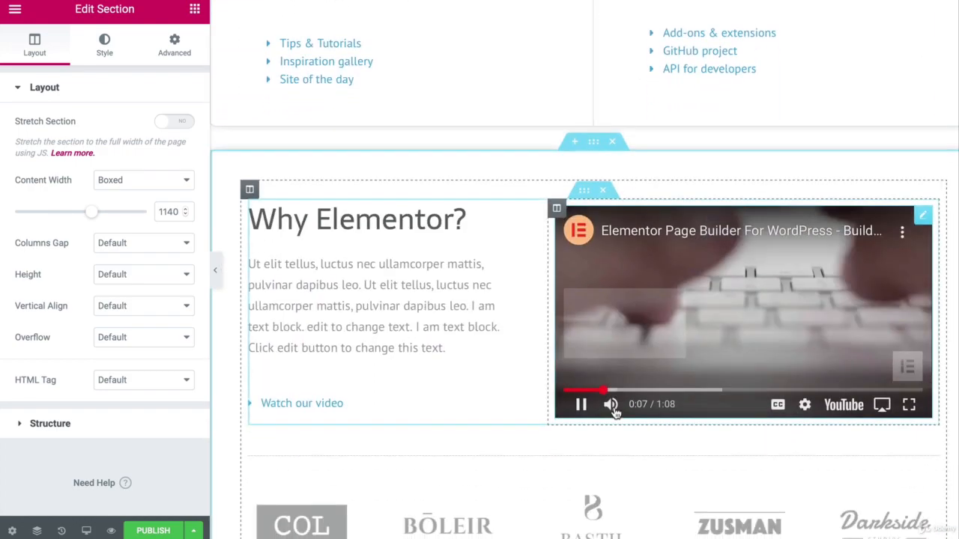
left_click(582, 394)
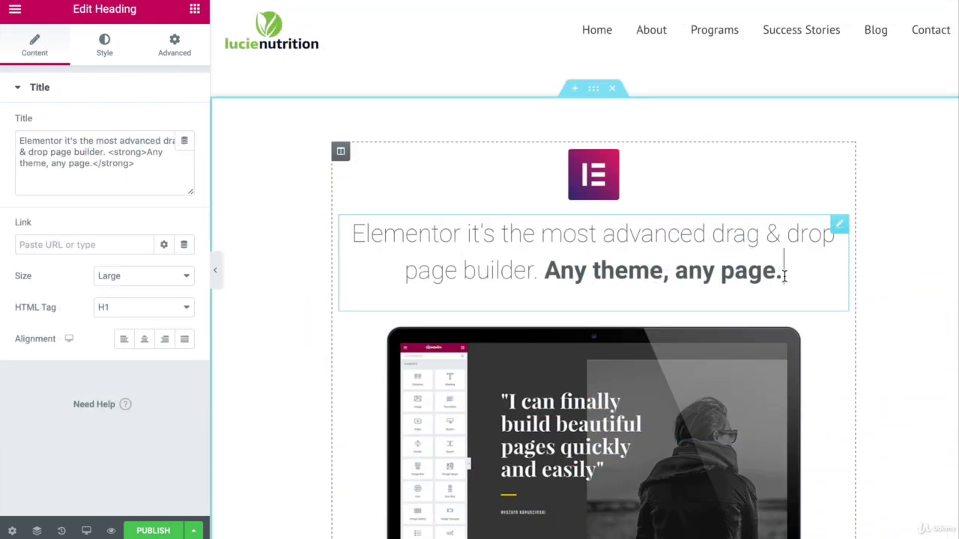
- Open the main heading, the laptop image and the embedded video for editing in turn
scroll(784, 275, "down", 5)
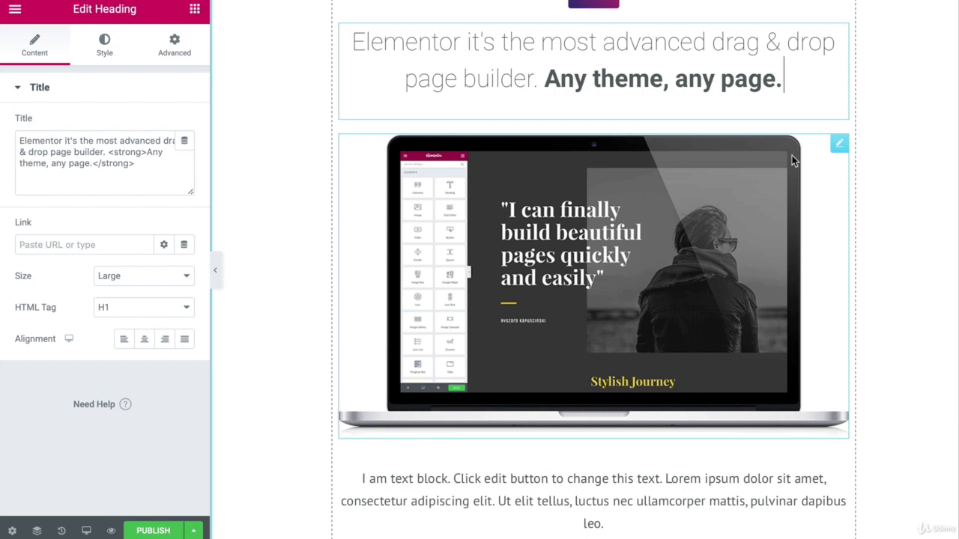
left_click(840, 146)
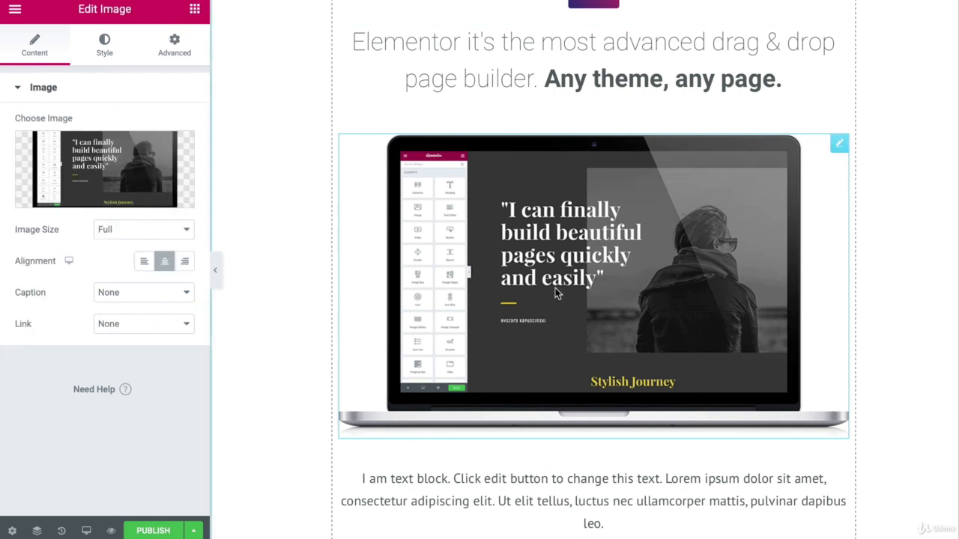
scroll(555, 293, "down", 20)
scroll(556, 294, "down", 3)
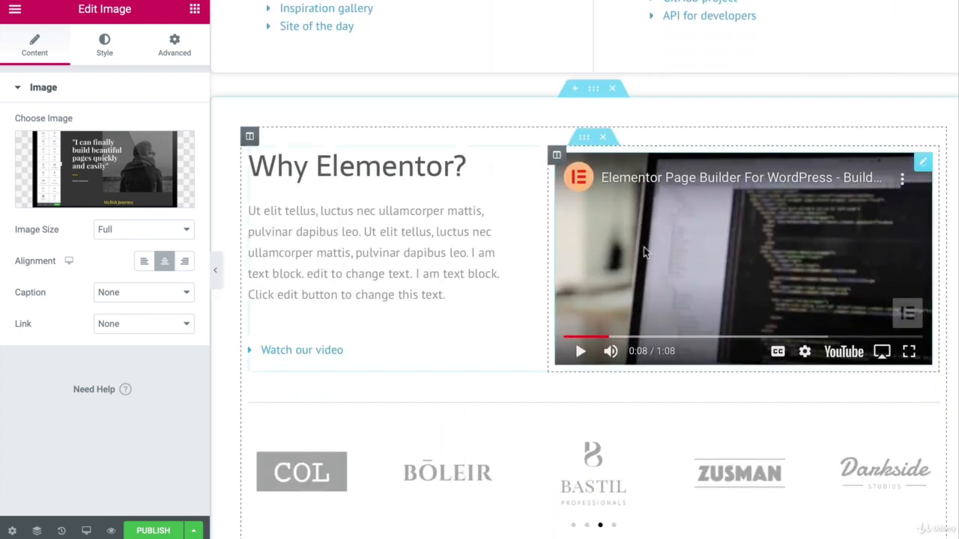
left_click(922, 162)
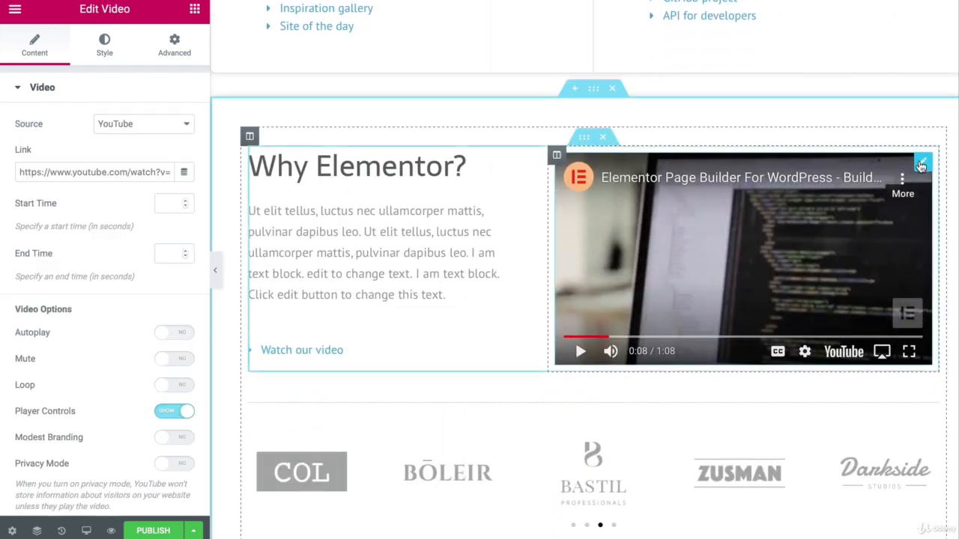
- Delete the "Why Elementor?" section with its video and look over the rest of the page
left_click(110, 172)
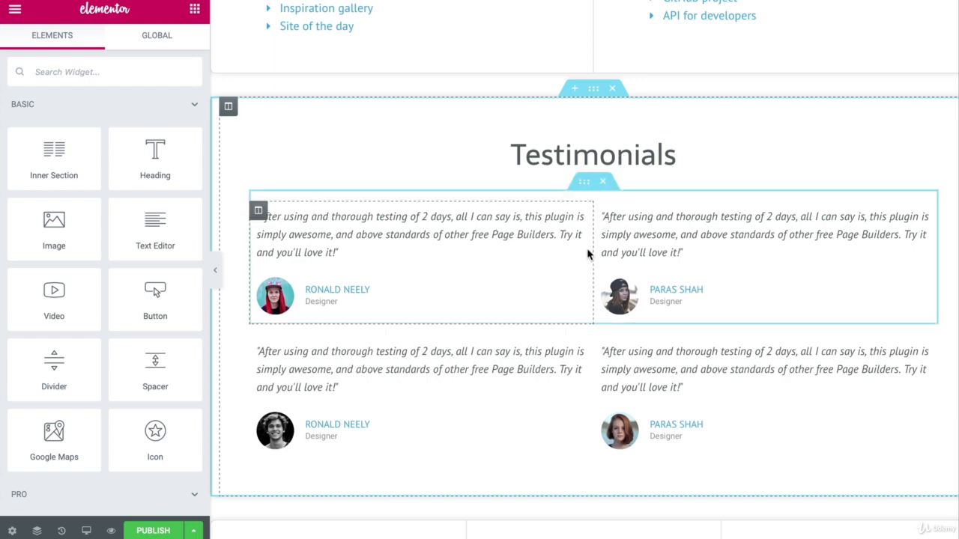
scroll(587, 254, "down", 12)
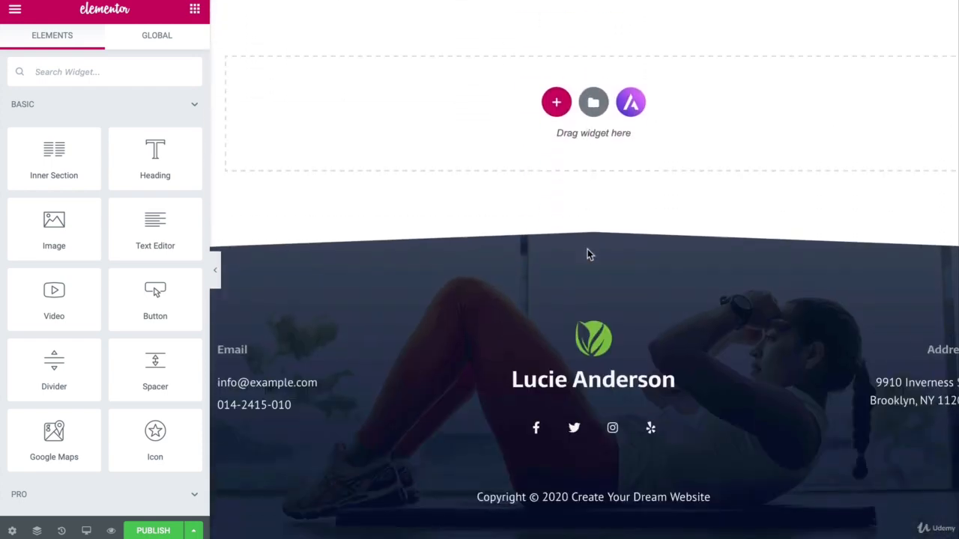
scroll(587, 255, "up", 10)
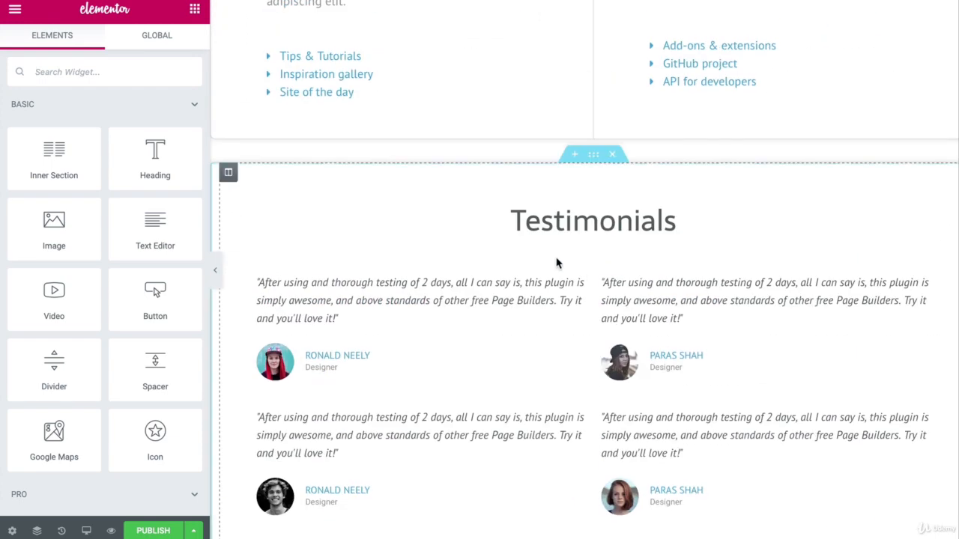
- Roll the page's history back to the state where the "Product – Clean" template was added, and publish the page
left_click(62, 530)
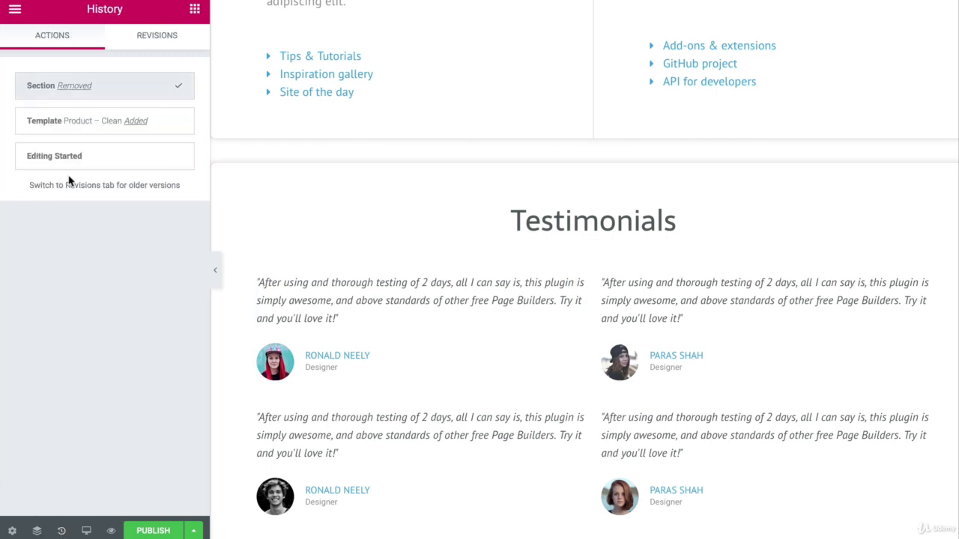
left_click(86, 157)
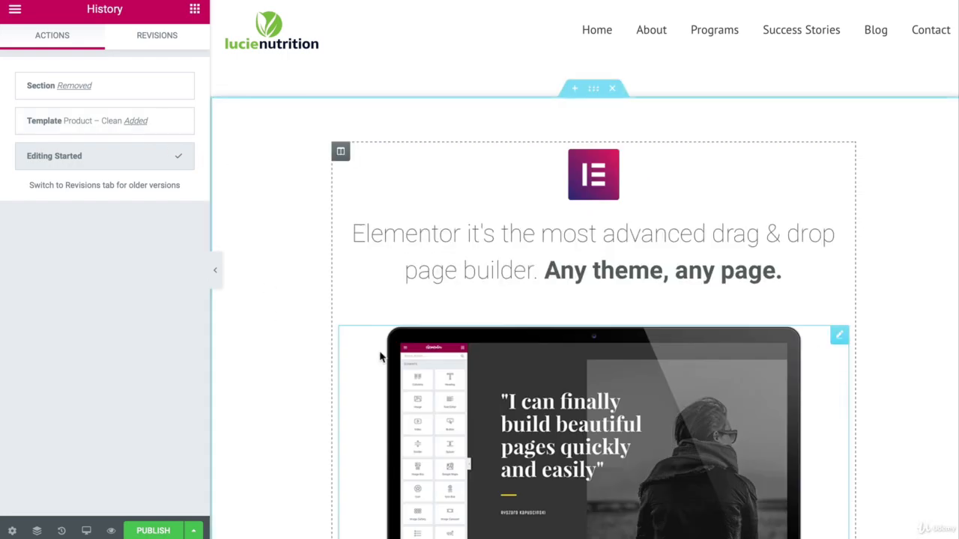
scroll(376, 357, "down", 20)
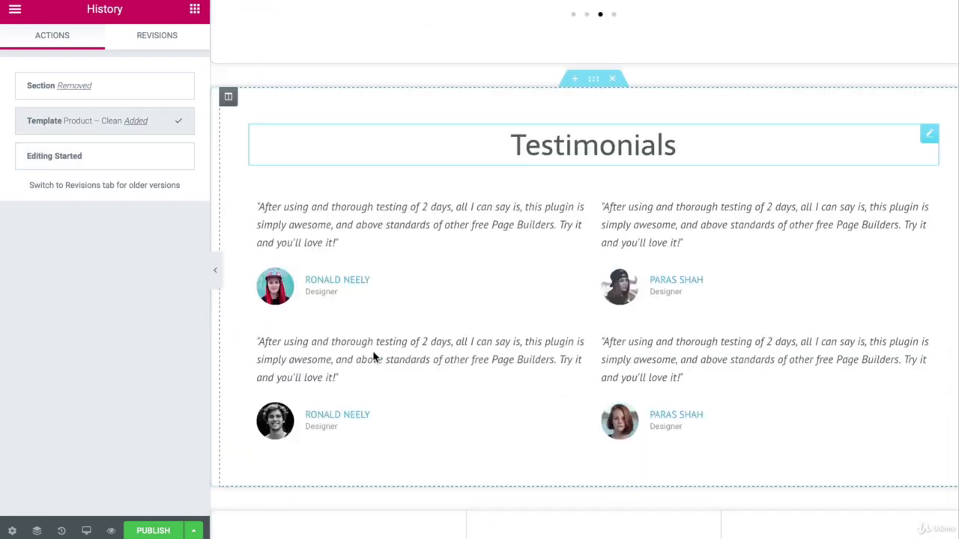
scroll(374, 357, "up", 20)
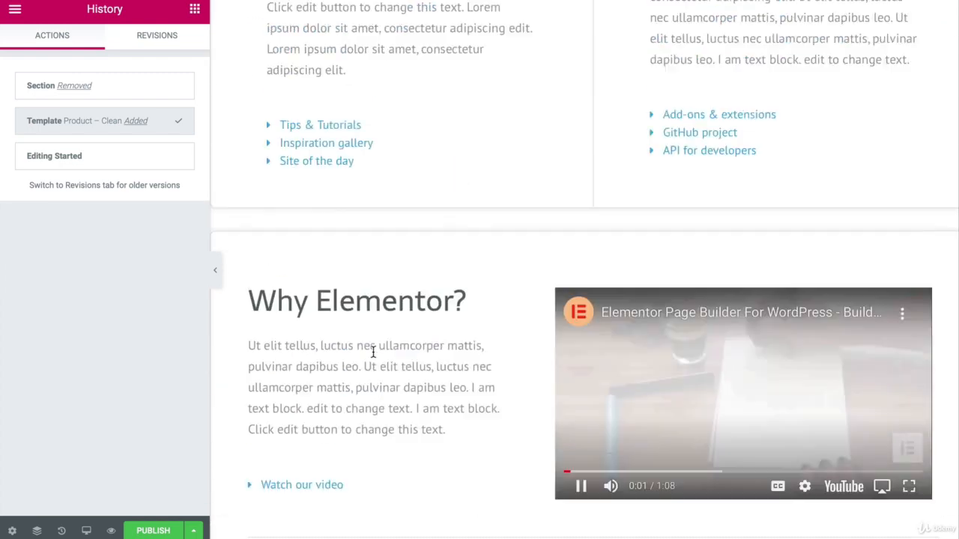
scroll(373, 352, "down", 1)
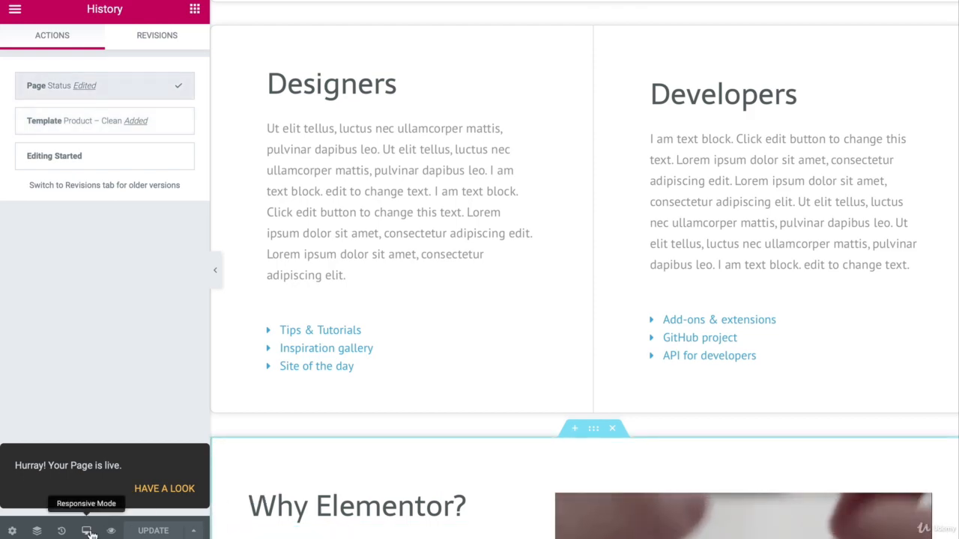
- Open the live product page and review it down to the footer and back up to the header
left_click(149, 492)
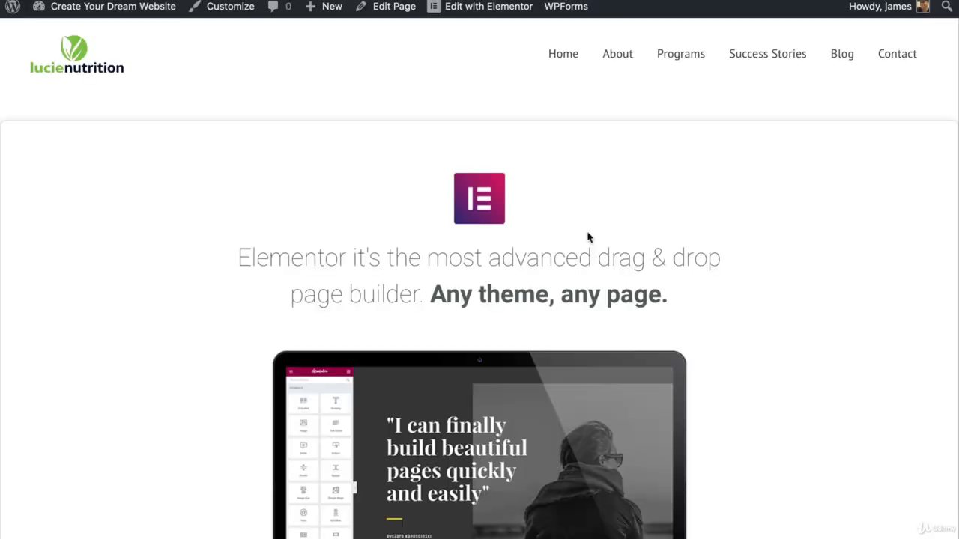
scroll(588, 238, "down", 15)
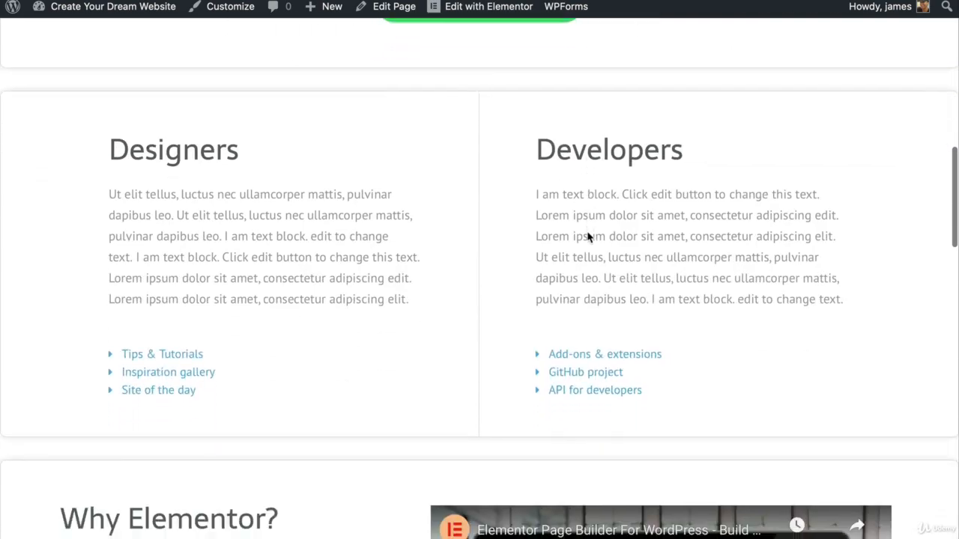
scroll(587, 238, "down", 10)
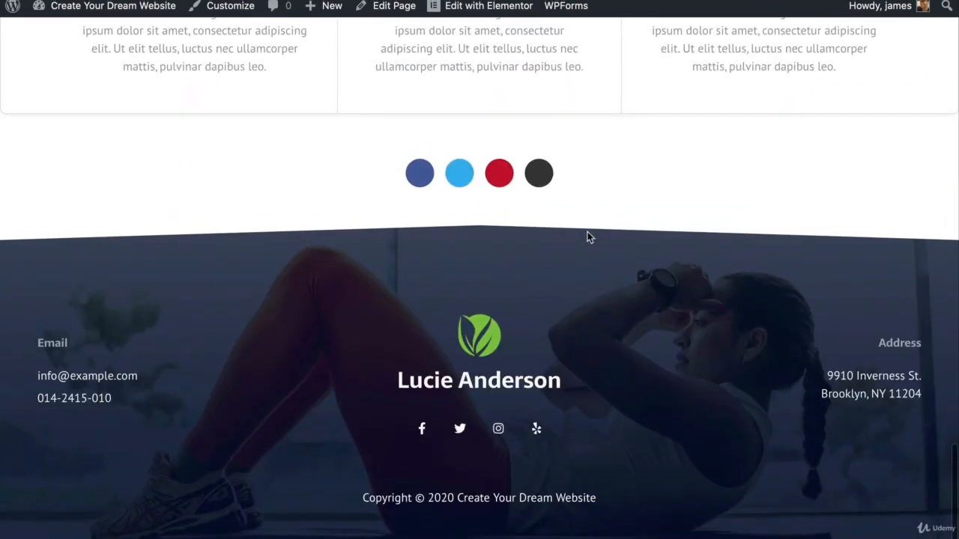
scroll(587, 237, "up", 3)
scroll(587, 238, "up", 15)
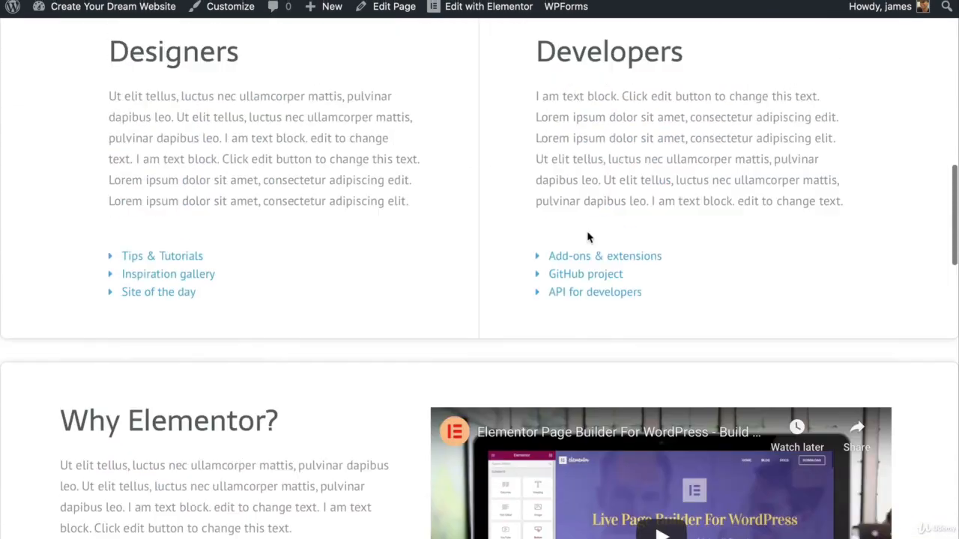
scroll(587, 238, "up", 6)
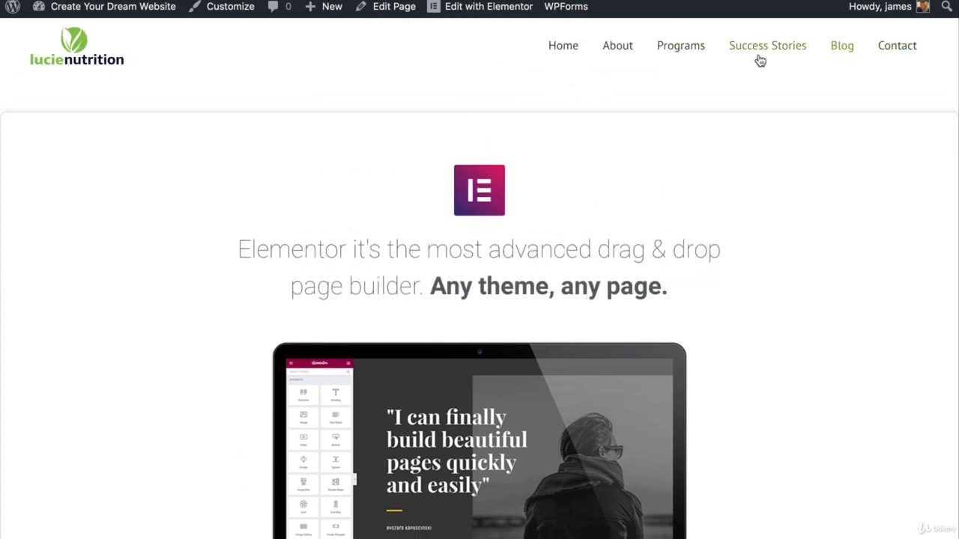
- Add the product page to the Top Navigation menu between About and Programs, and save the menu
mouse_move(126, 7)
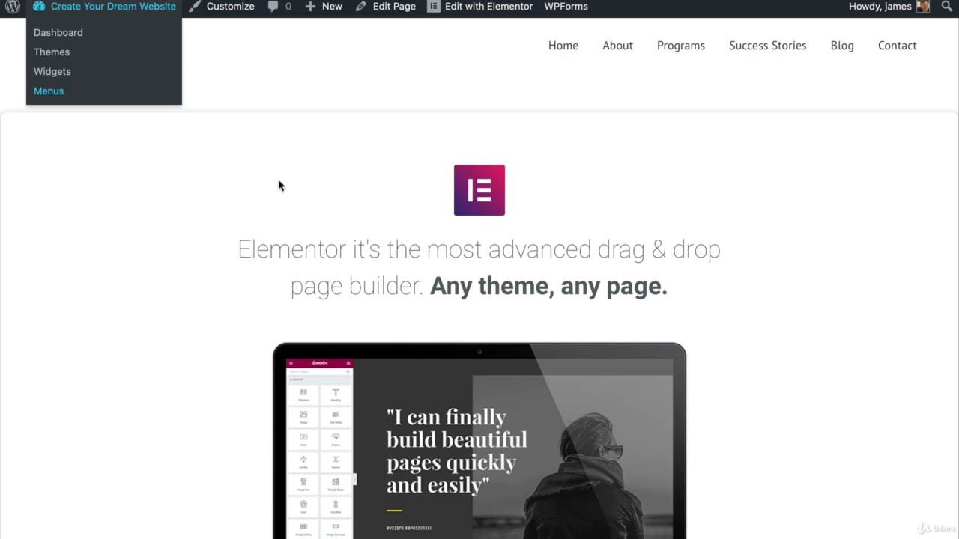
scroll(503, 135, "down", 5)
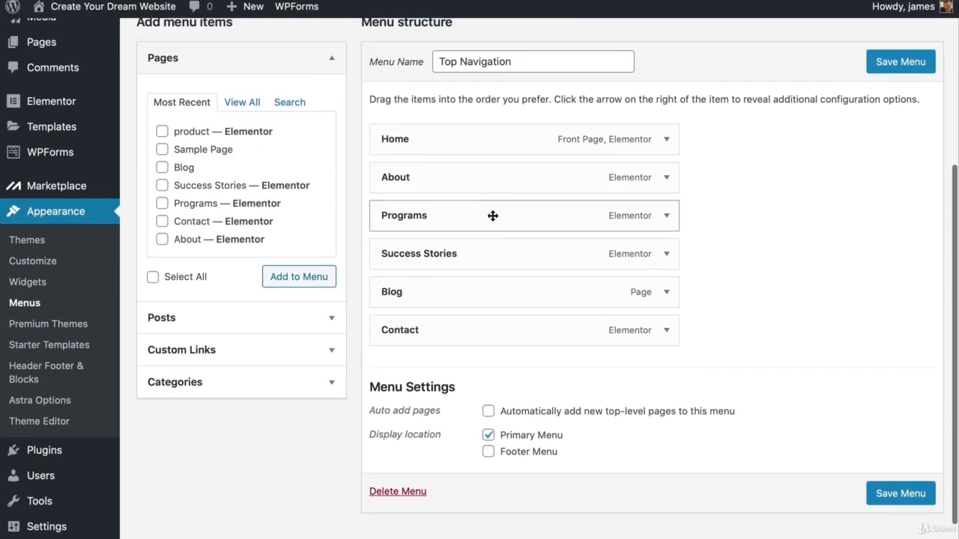
left_click(161, 132)
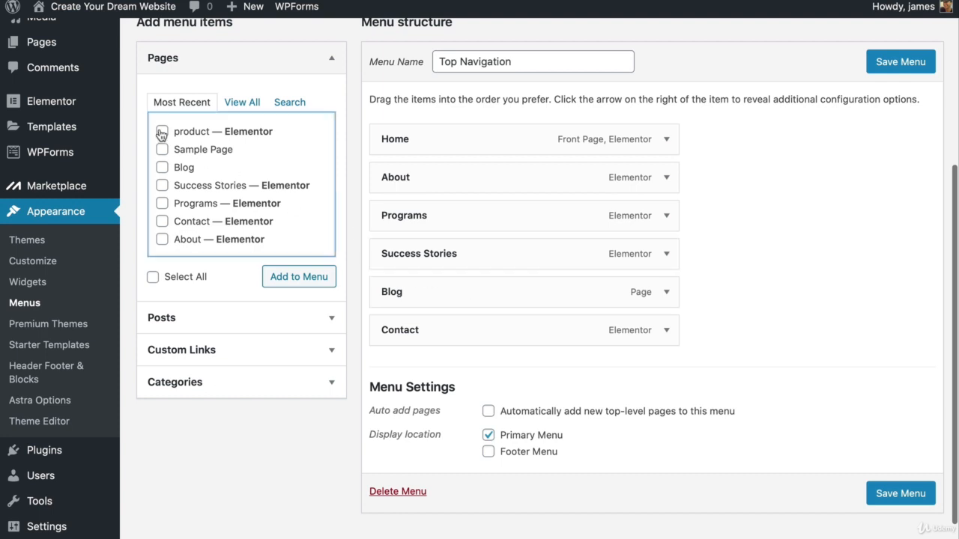
left_click(274, 277)
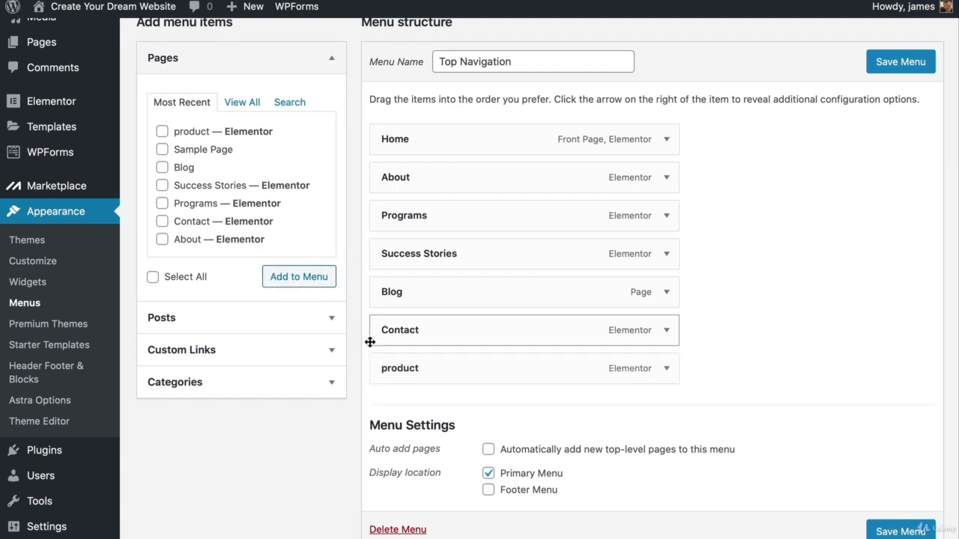
left_click_drag(481, 373, 482, 216)
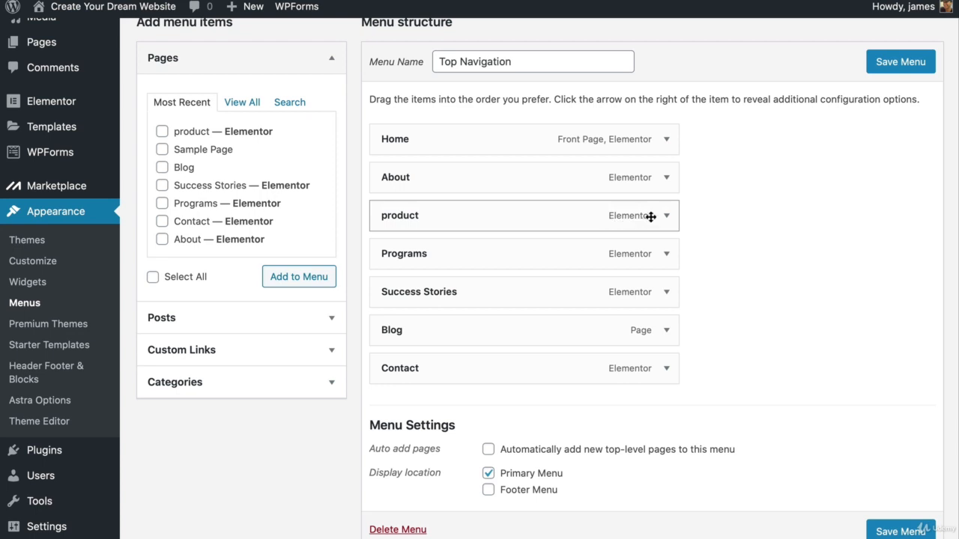
left_click(895, 531)
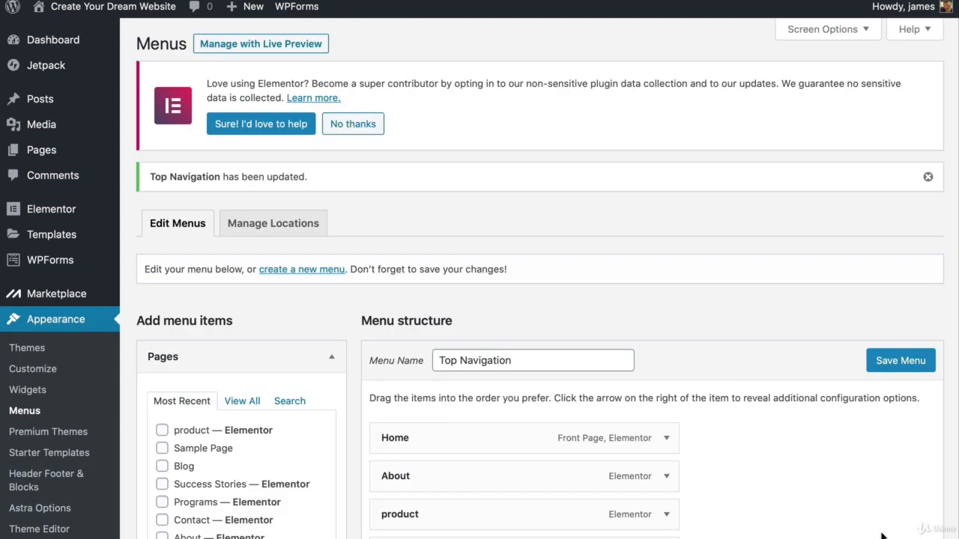
- Visit the site and open the product page from its navigation to look over the content
mouse_move(158, 37)
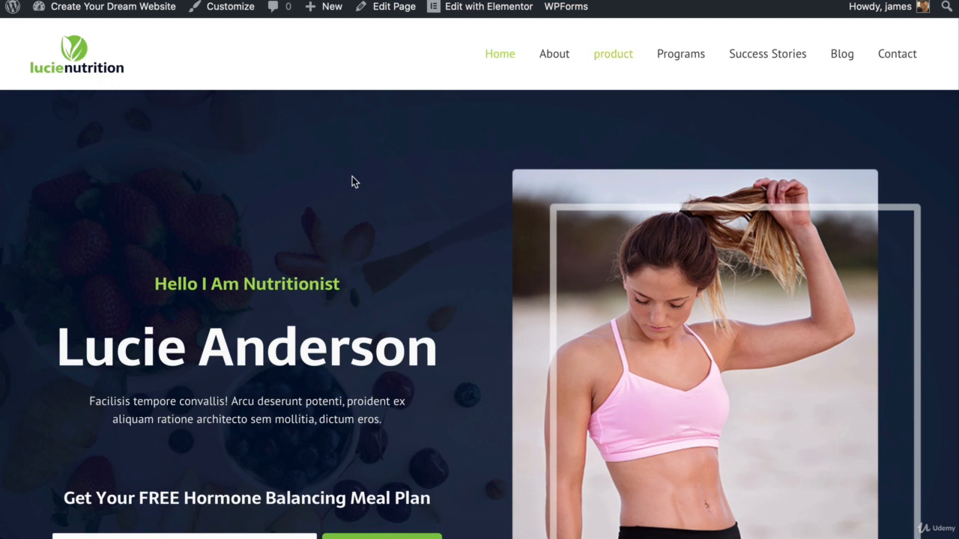
scroll(353, 182, "down", 10)
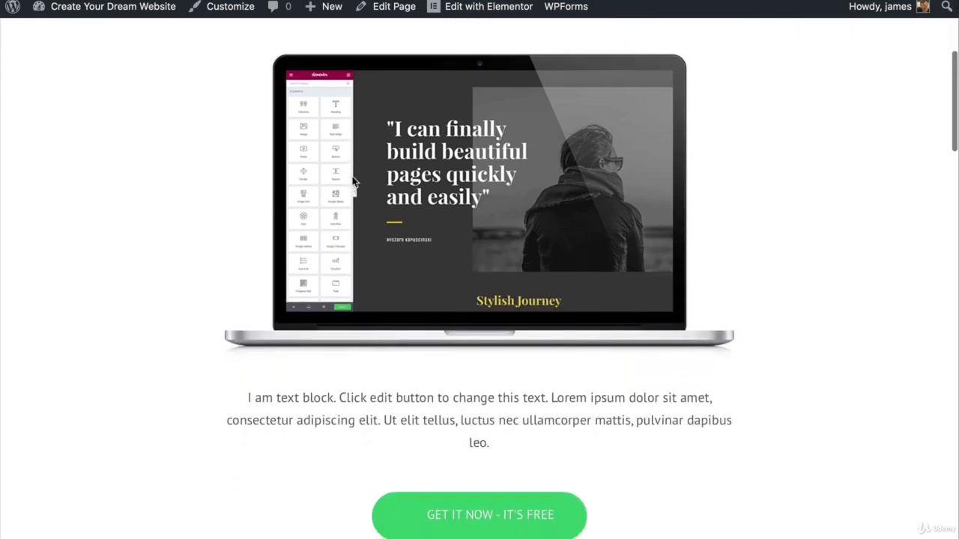
scroll(352, 182, "up", 15)
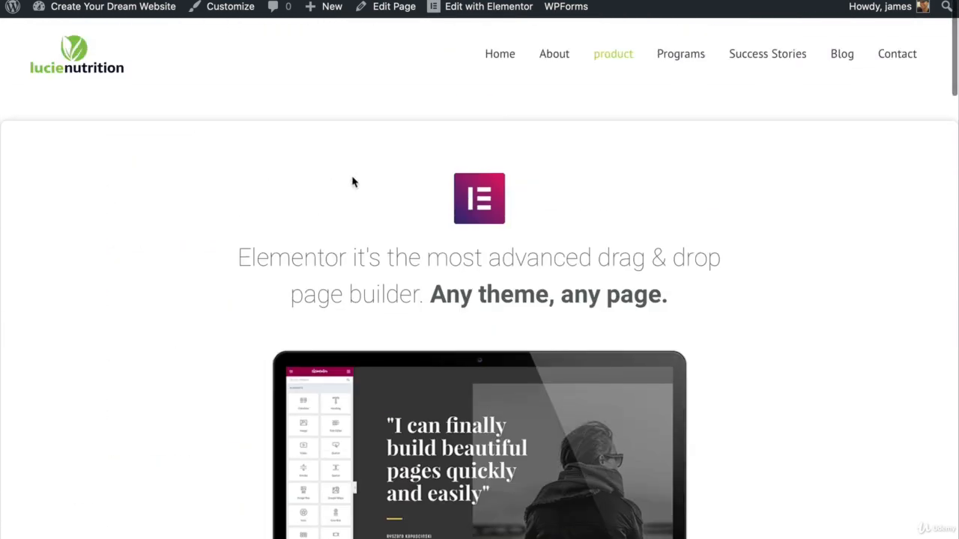
- Remove the Programs, product and Success Stories items from the Top Navigation menu without saving it
mouse_move(101, 15)
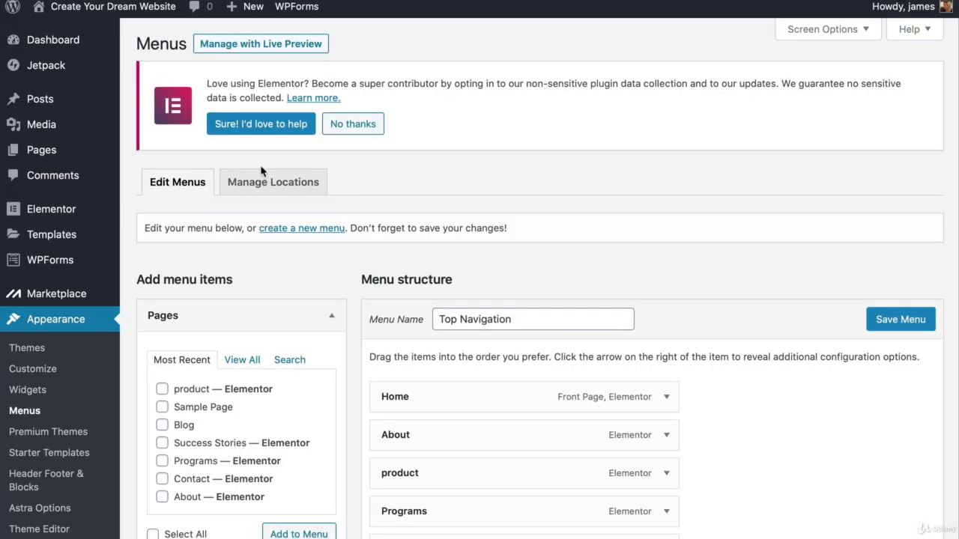
scroll(454, 210, "down", 5)
scroll(454, 210, "down", 1)
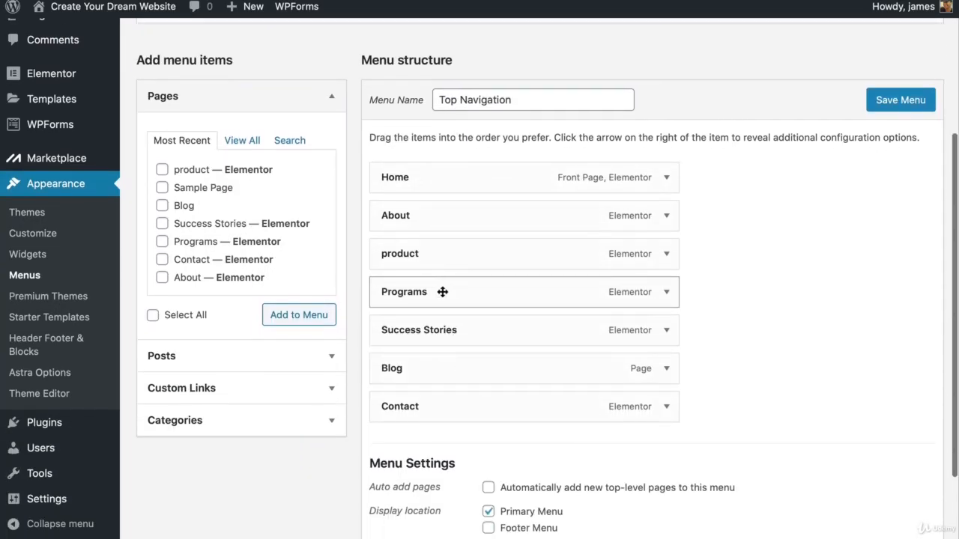
left_click(666, 293)
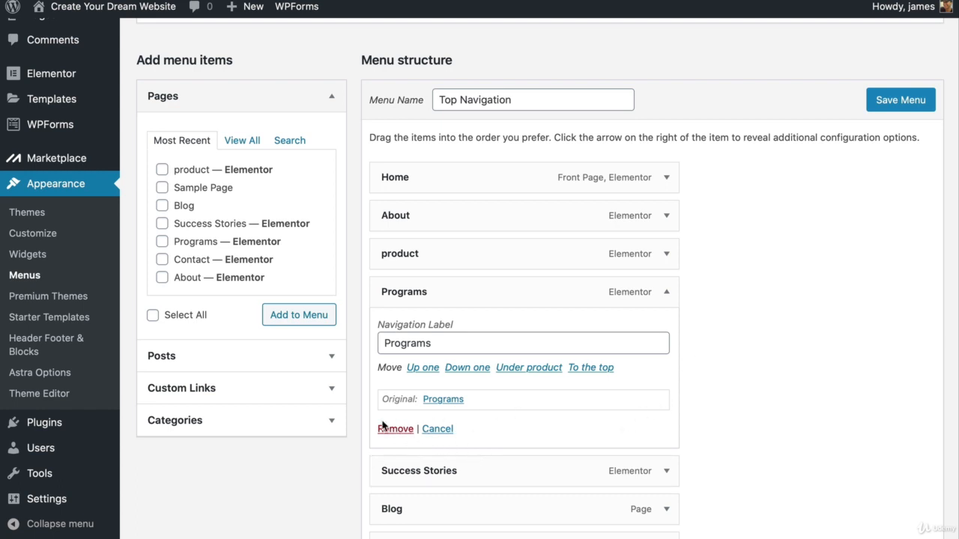
left_click(404, 432)
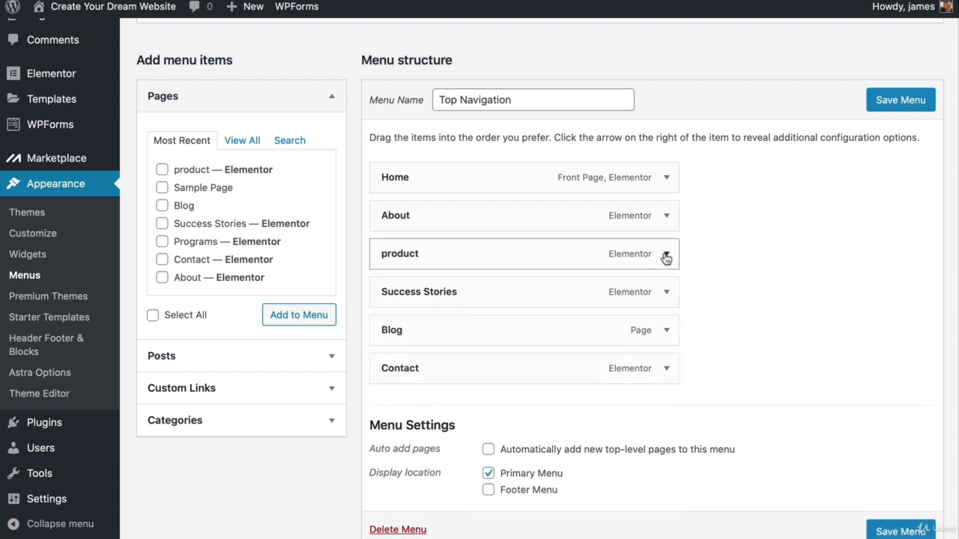
left_click(665, 256)
left_click(396, 391)
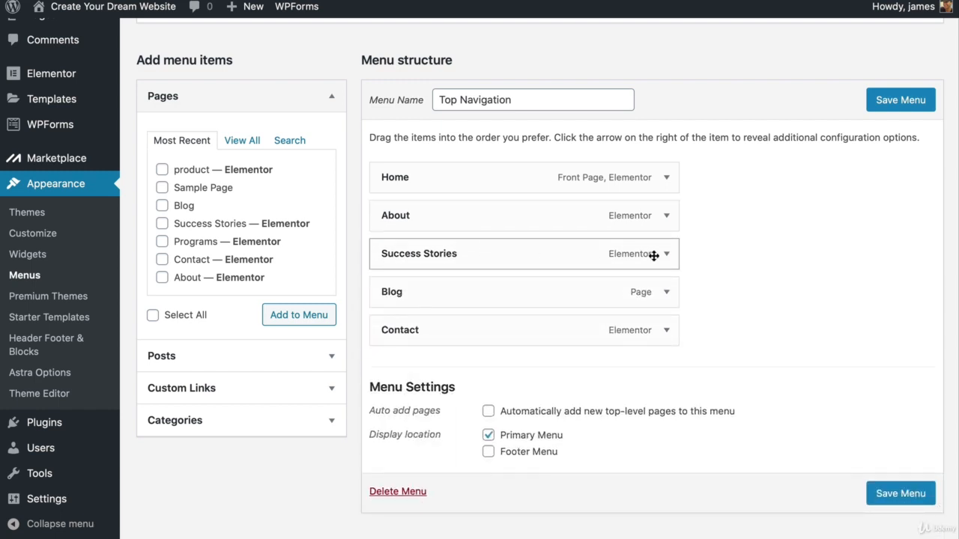
left_click(666, 255)
left_click(391, 391)
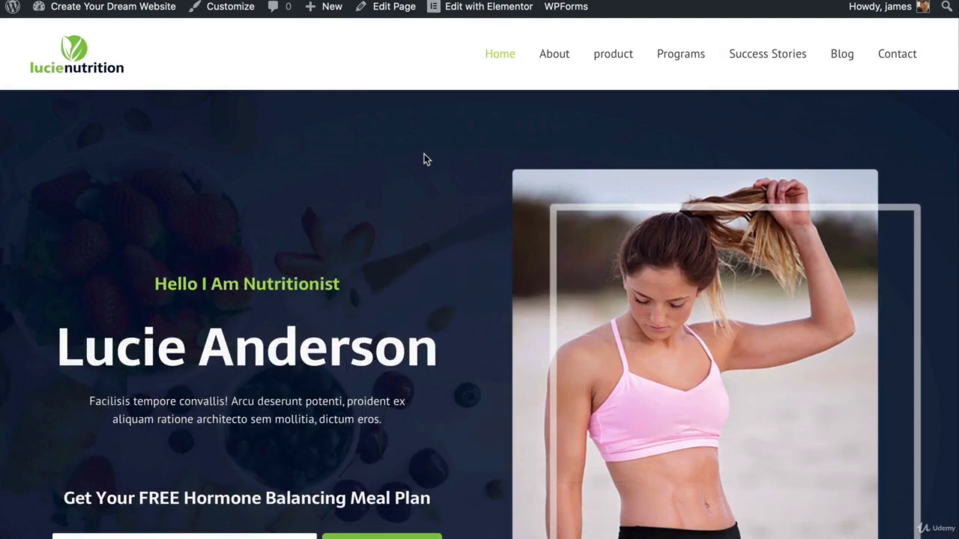
- Look over the live home page's sections down past the Health & Nutrition Articles and back up
scroll(424, 159, "down", 6)
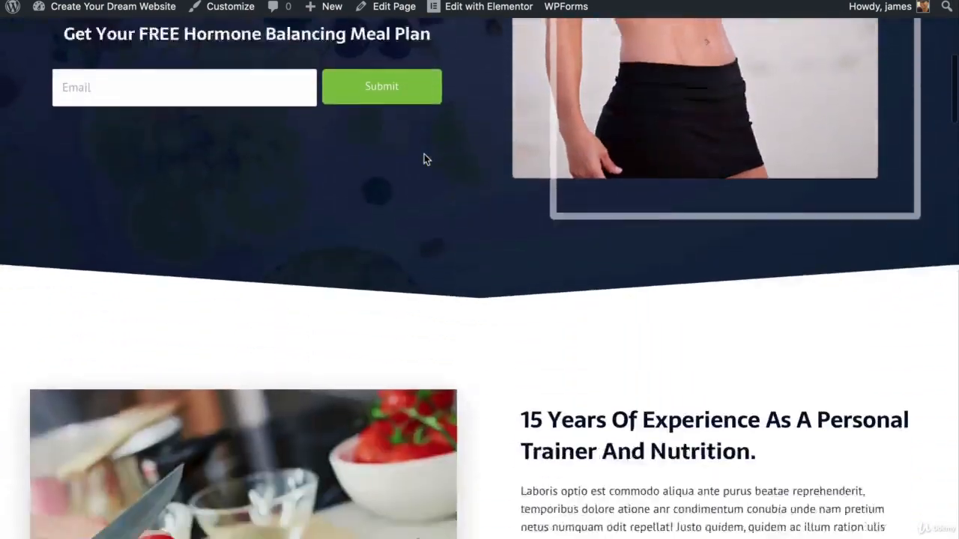
scroll(424, 159, "down", 15)
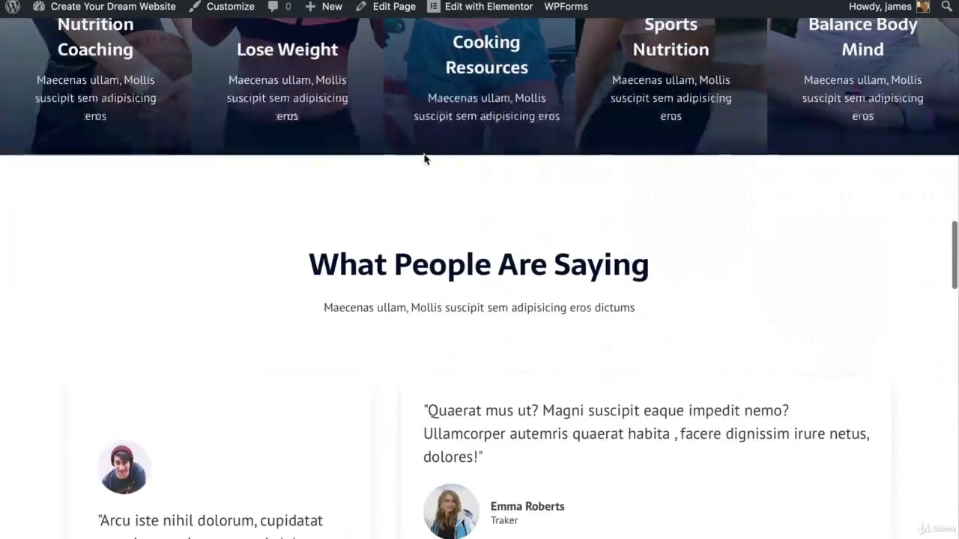
scroll(424, 158, "down", 15)
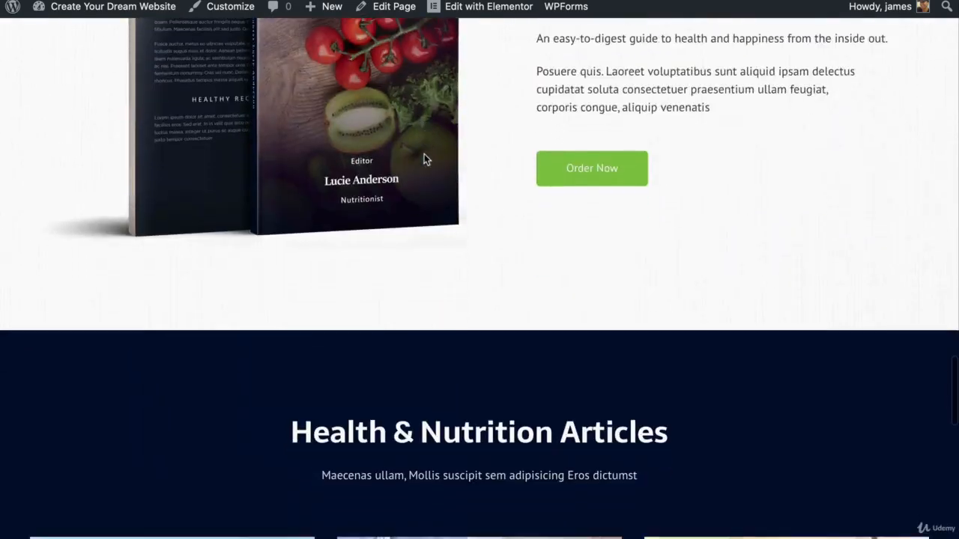
scroll(424, 154, "down", 10)
scroll(424, 159, "up", 5)
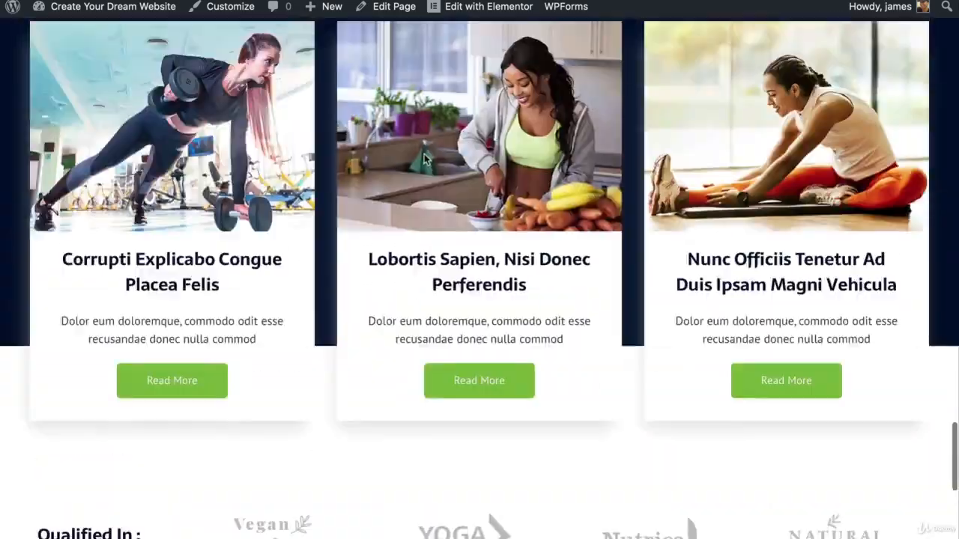
scroll(424, 159, "up", 15)
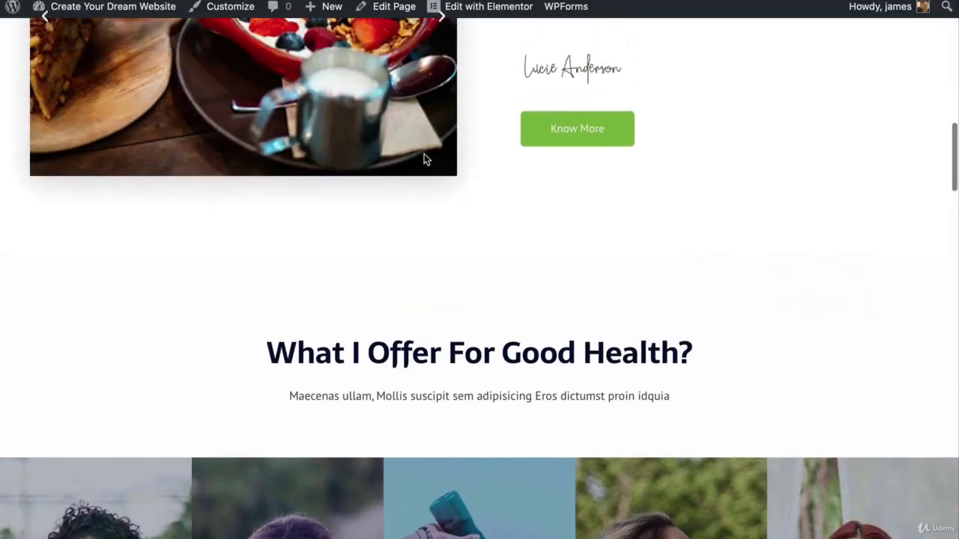
scroll(424, 156, "up", 10)
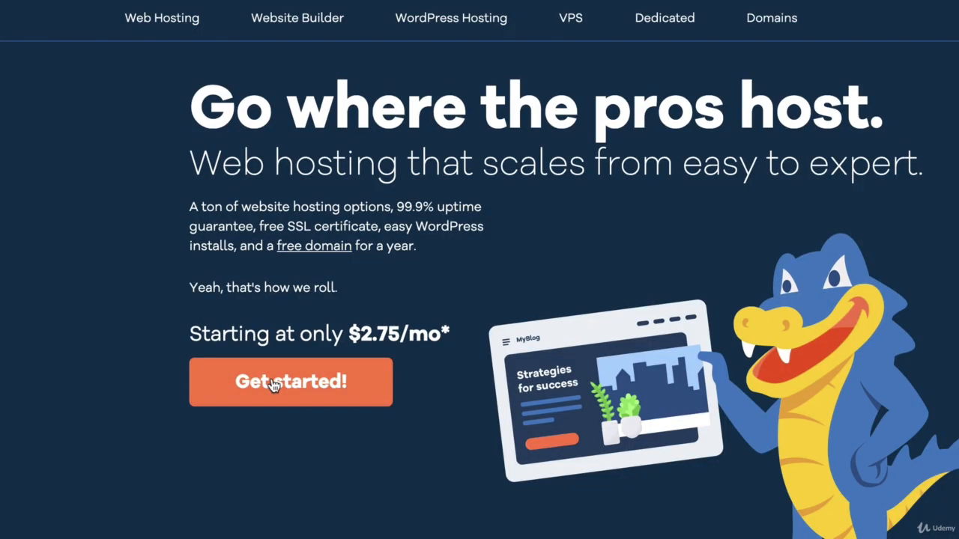